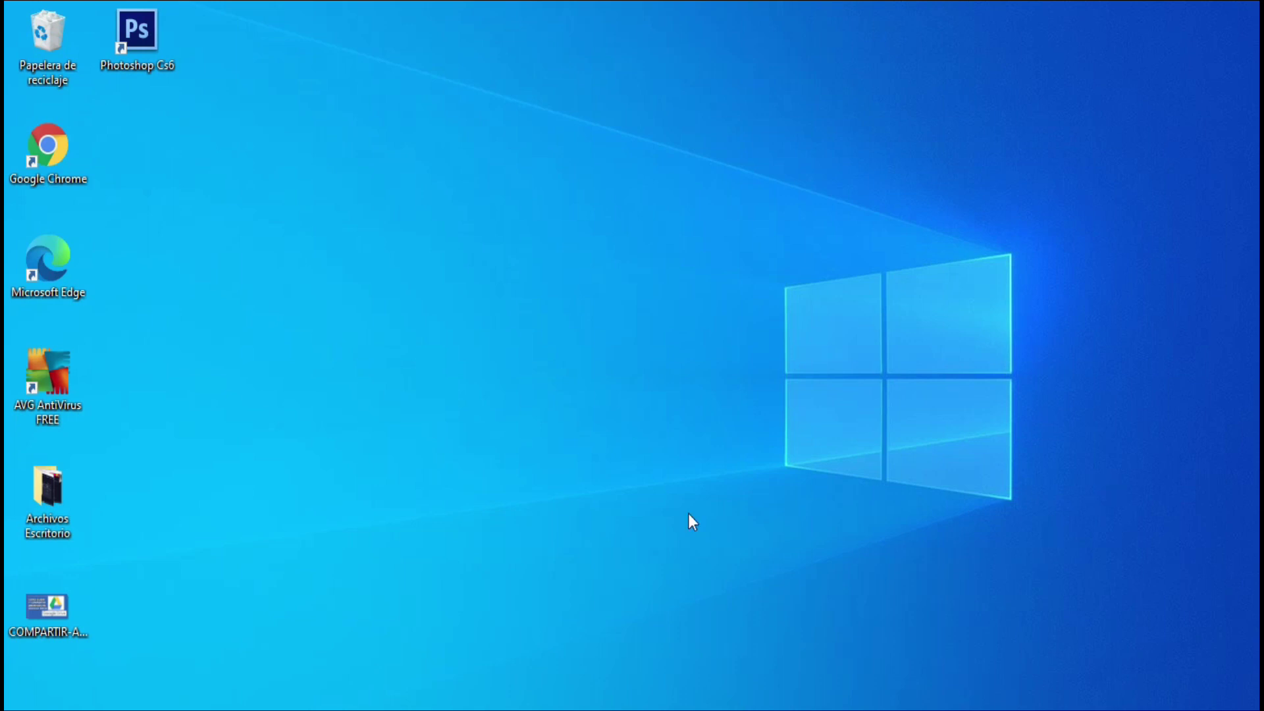
{"action": "double_click", "coordinate": [50, 151]}
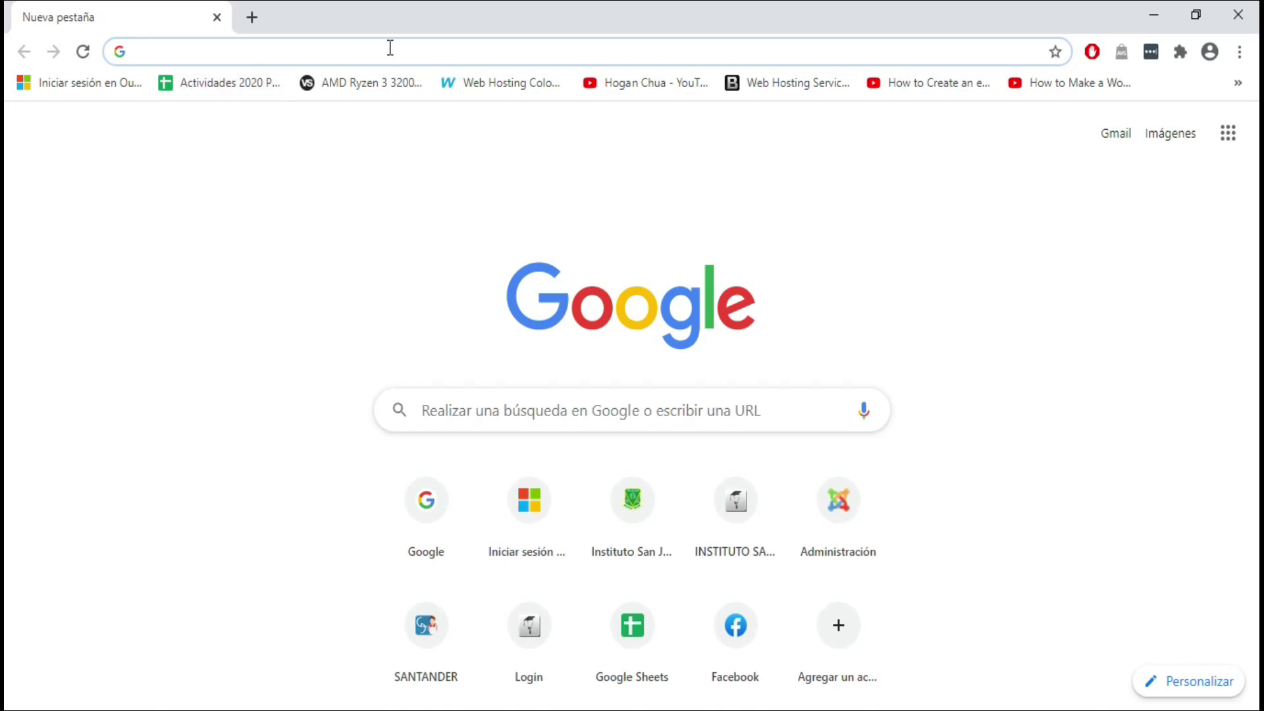
{"action": "type", "text": "www.google.com"}
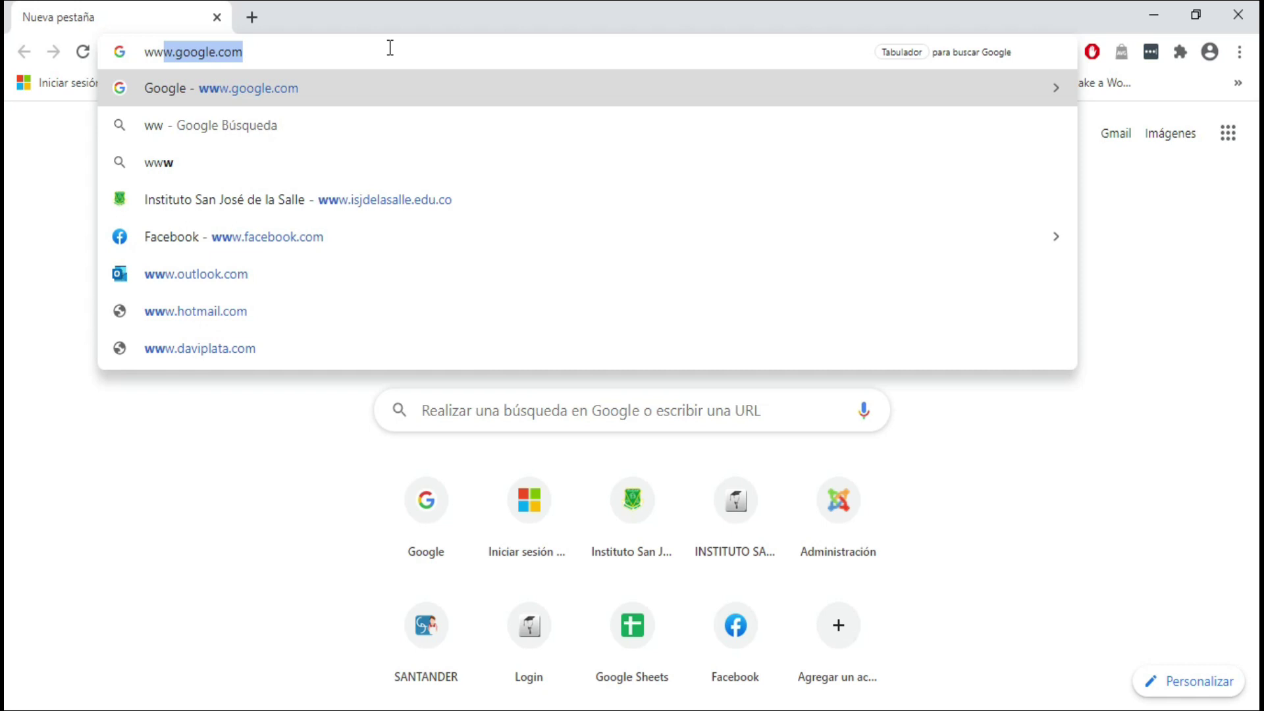
{"action": "key", "text": "Right"}
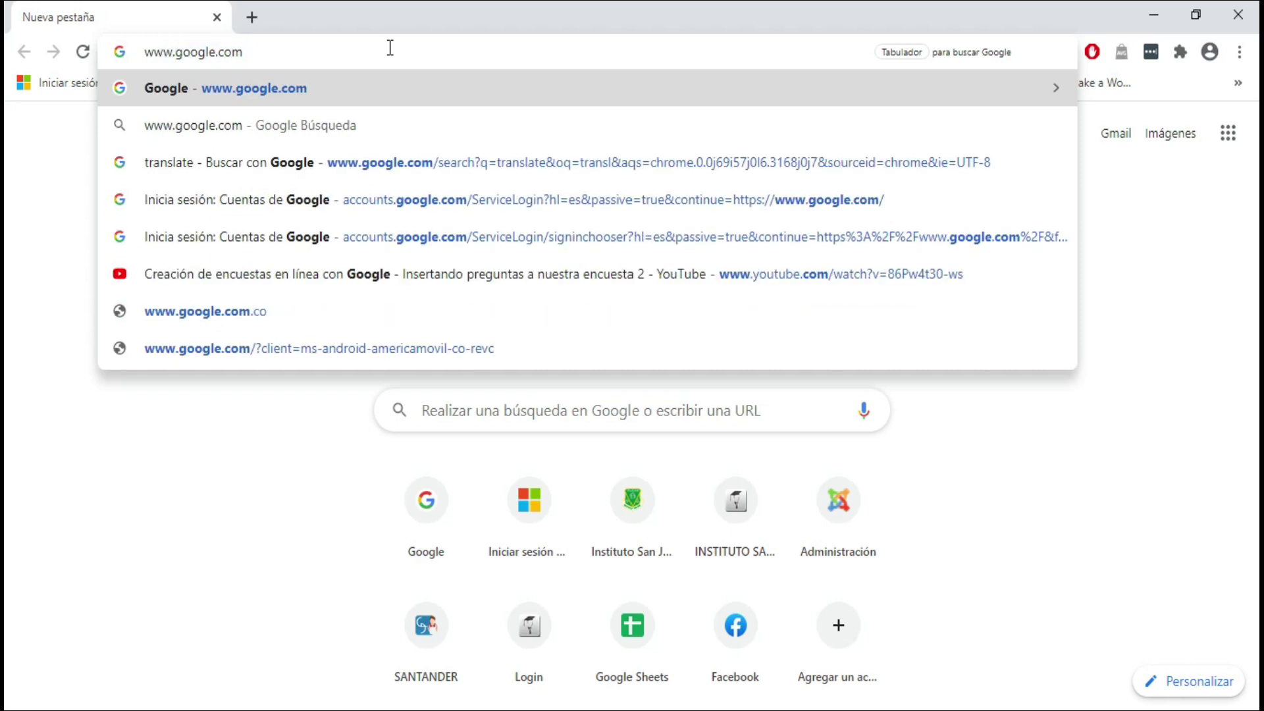
{"action": "key", "text": "Return"}
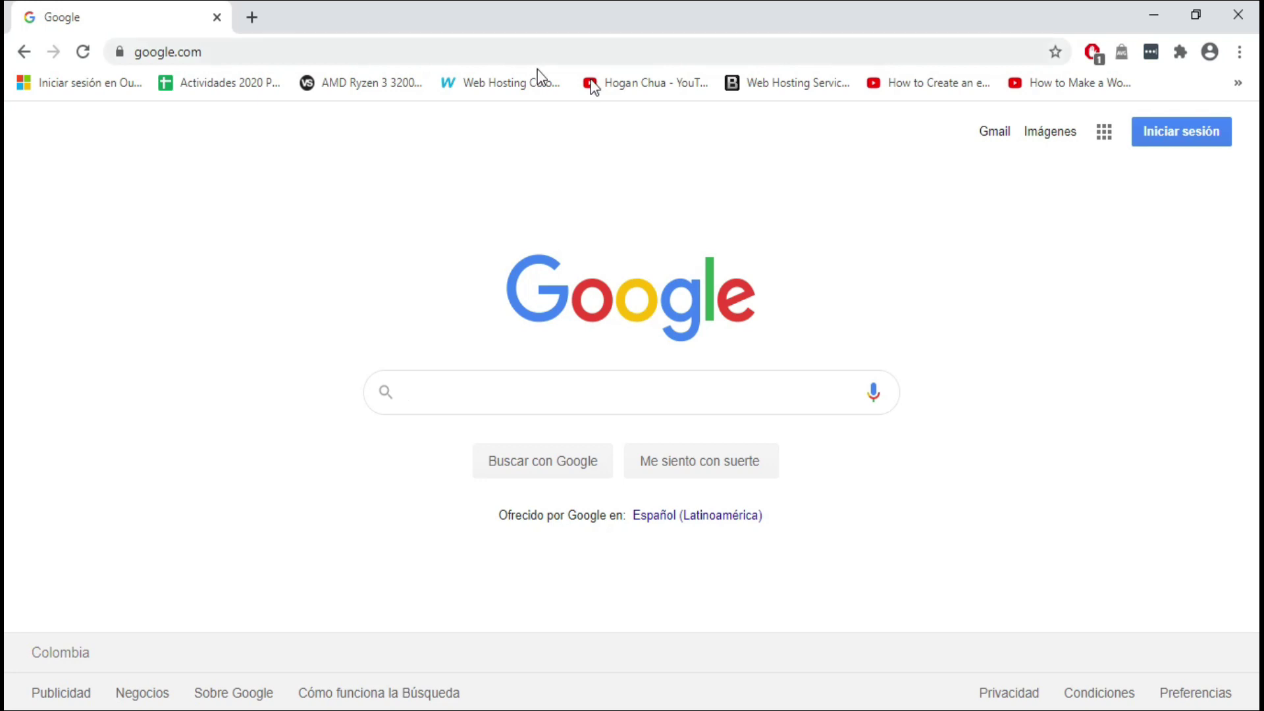
Step: Sign in with the account e-mail and password, then show the Google apps list
{"action": "left_click", "coordinate": [1191, 146]}
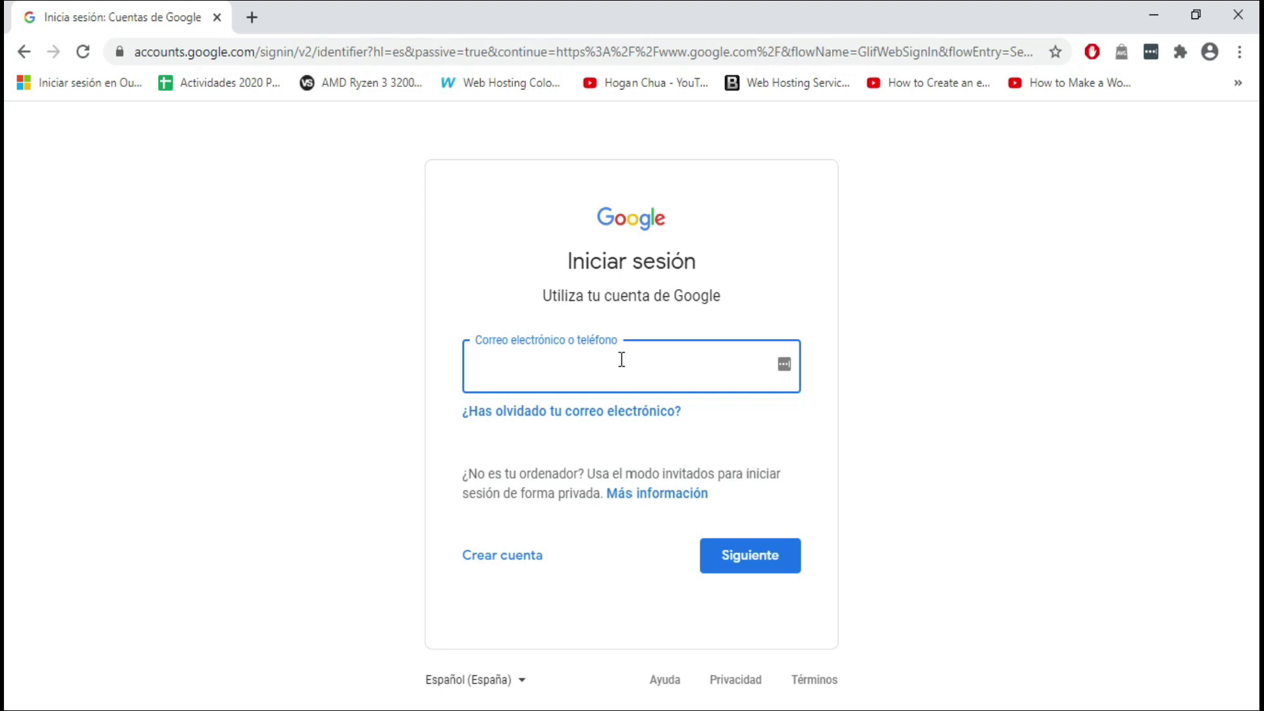
{"action": "key", "text": "ctrl+v"}
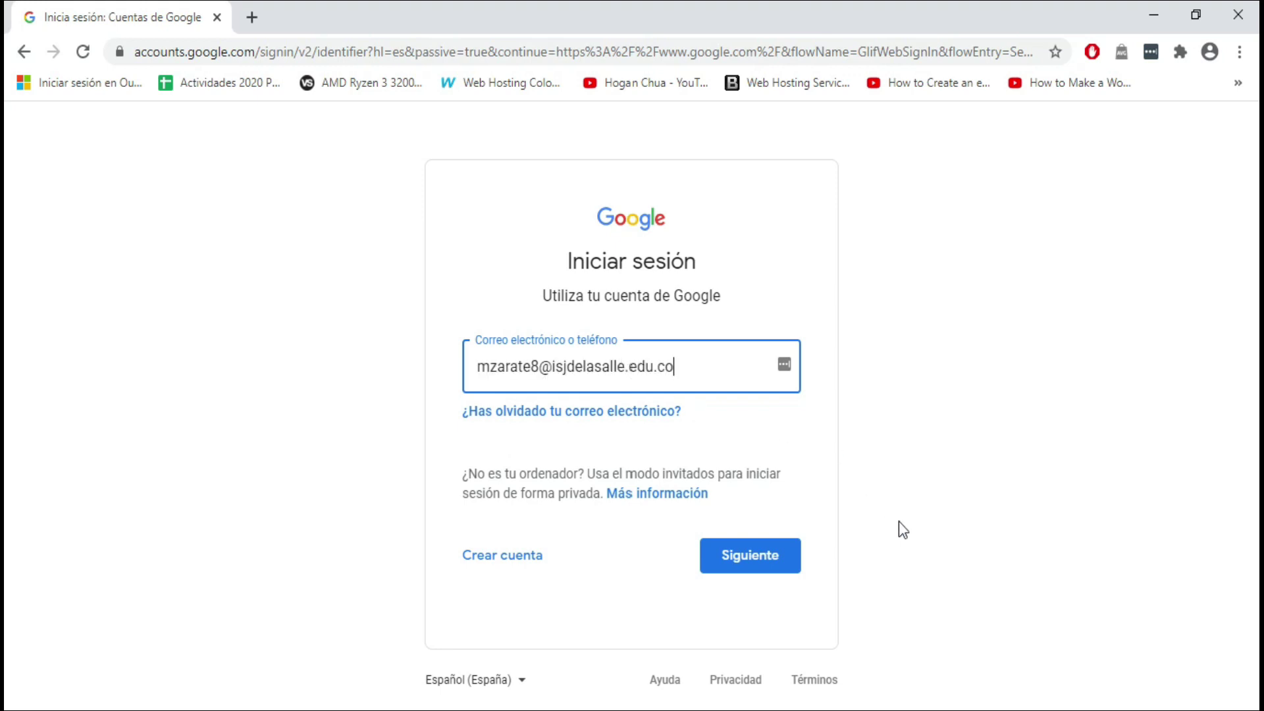
{"action": "left_click", "coordinate": [751, 558]}
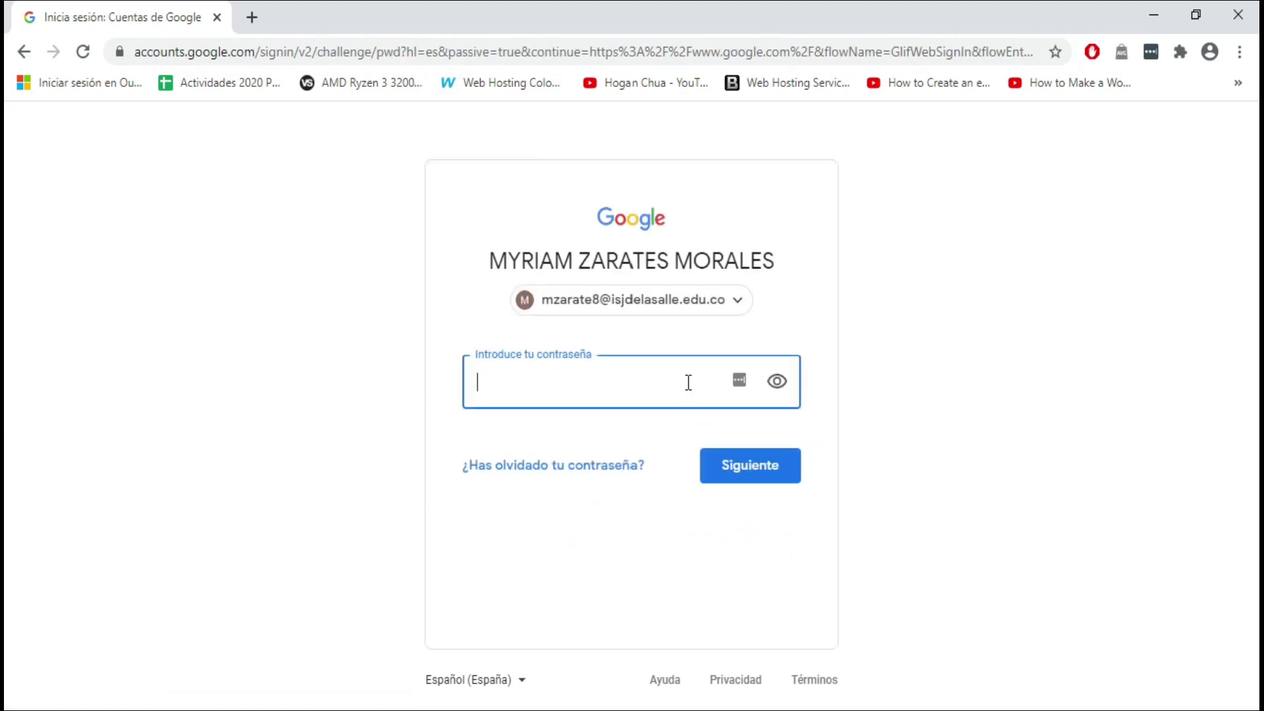
{"action": "type", "text": "••••••••"}
{"action": "key", "text": "Return"}
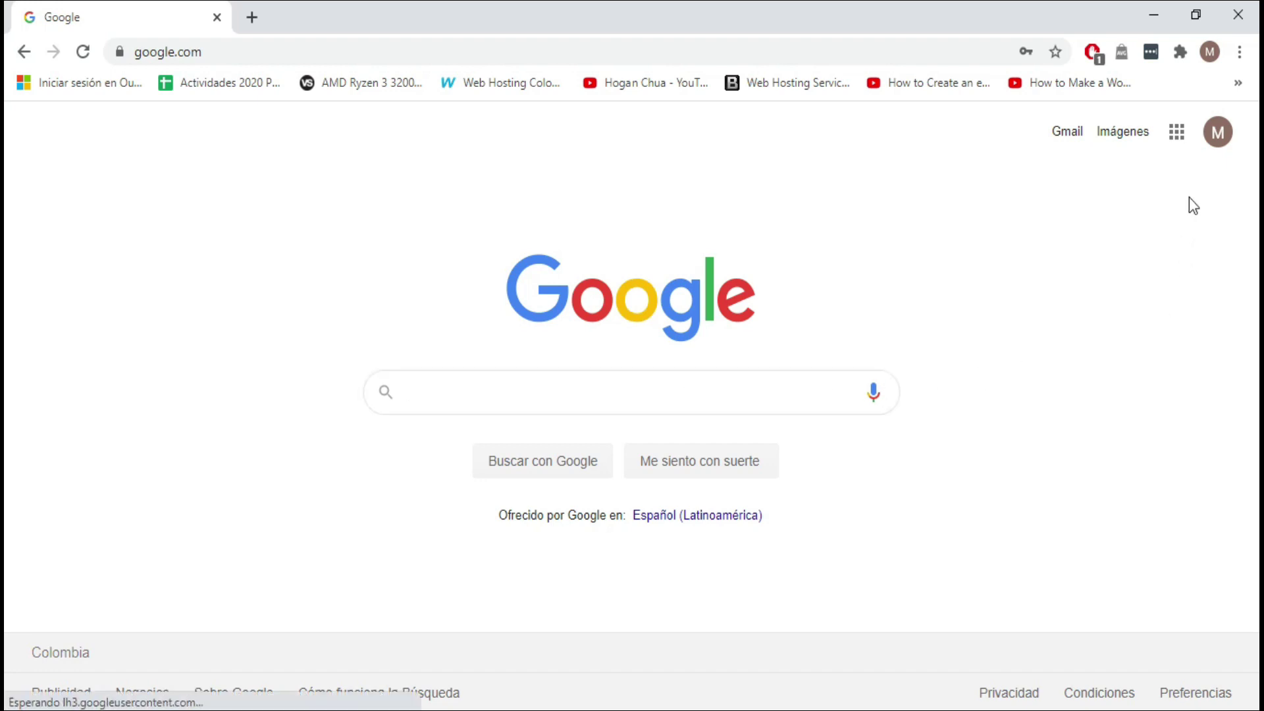
{"action": "left_click", "coordinate": [1176, 136]}
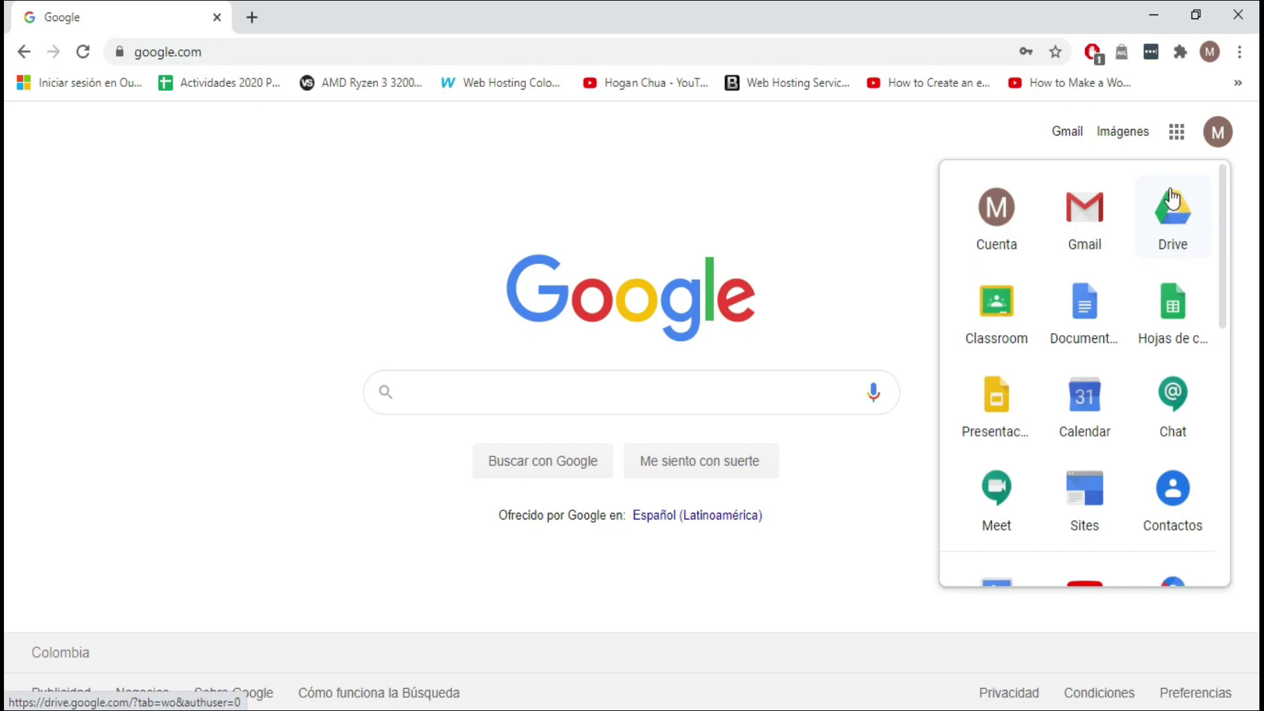
Step: Go to Drive's Mi unidad from the apps panel and open the Nuevo menu
{"action": "left_click", "coordinate": [1170, 212]}
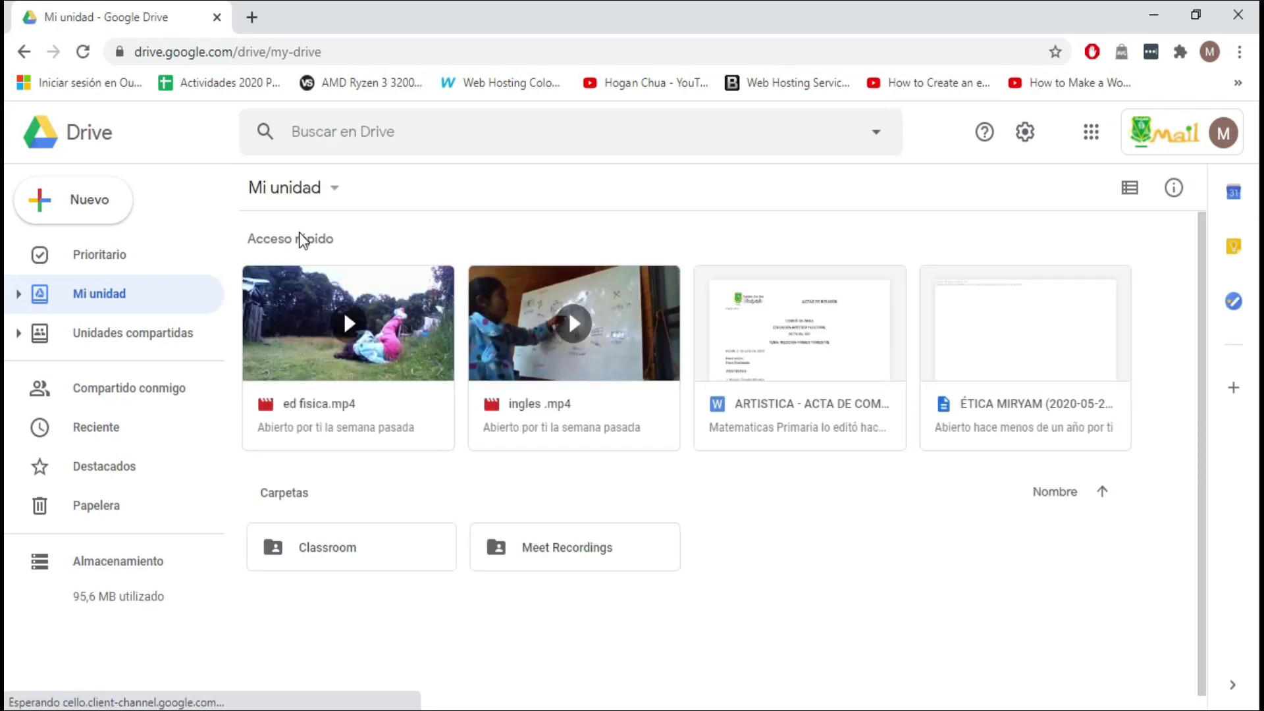
{"action": "left_click", "coordinate": [64, 209]}
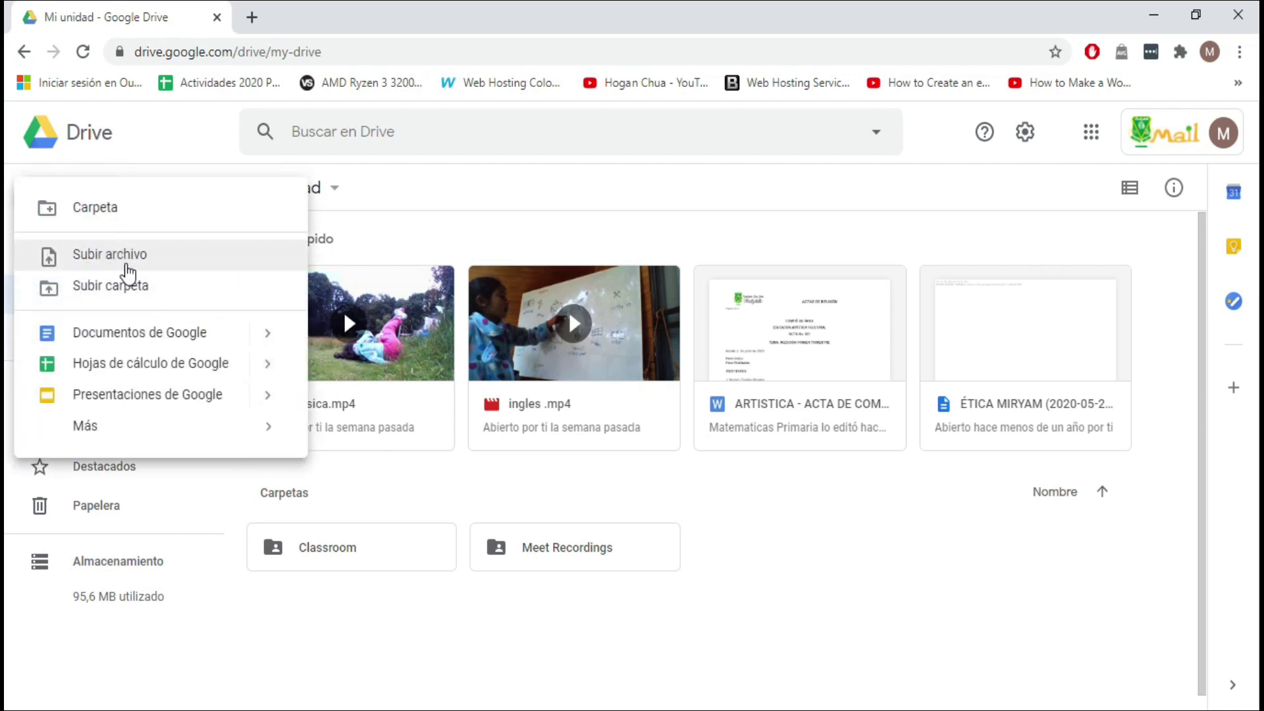
Step: Upload COMPARTIR-ARCHIVOS-DRIVE.png from the Escritorio folder using Subir archivo
{"action": "left_click", "coordinate": [128, 267]}
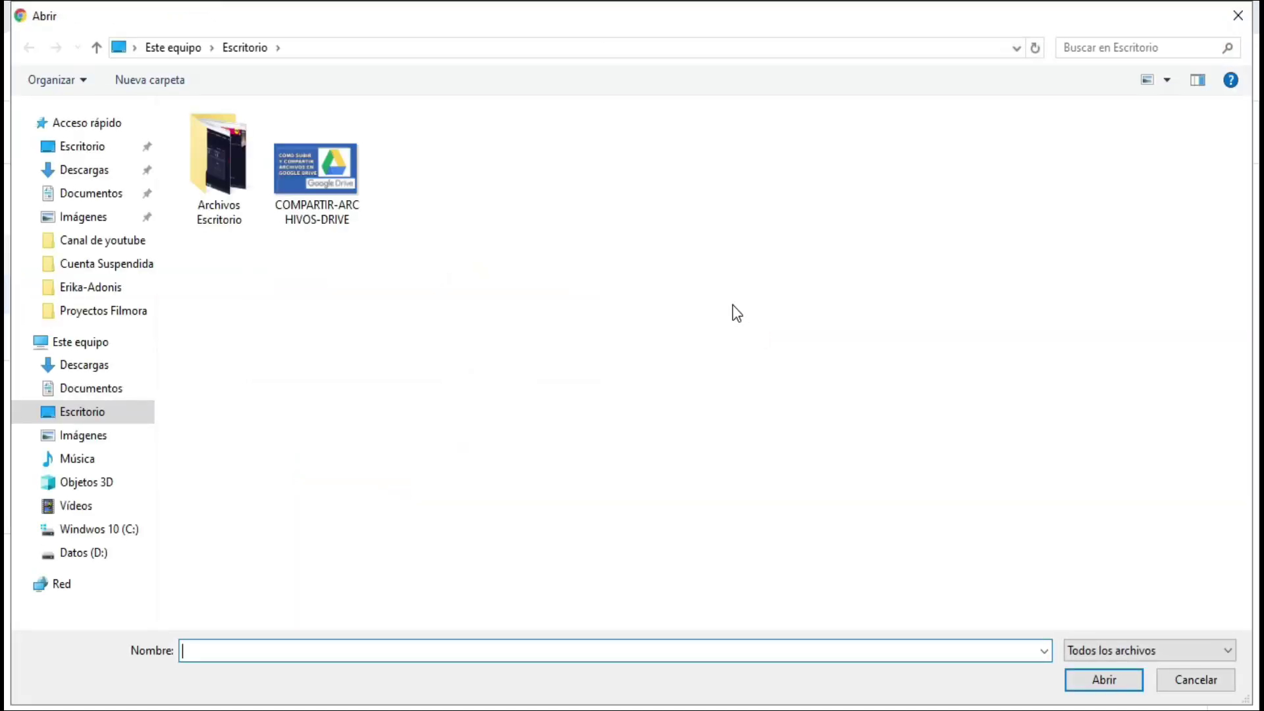
{"action": "left_click_drag", "start_coordinate": [384, 235], "coordinate": [295, 126]}
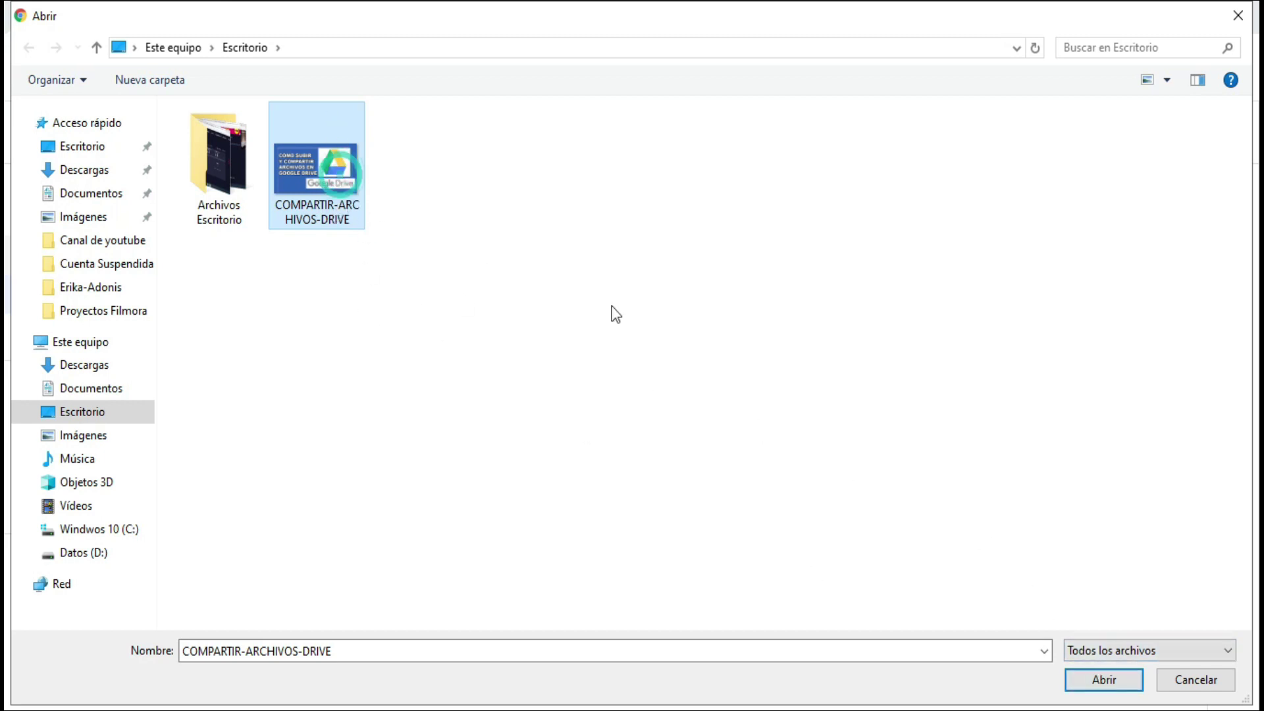
{"action": "left_click", "coordinate": [1103, 680]}
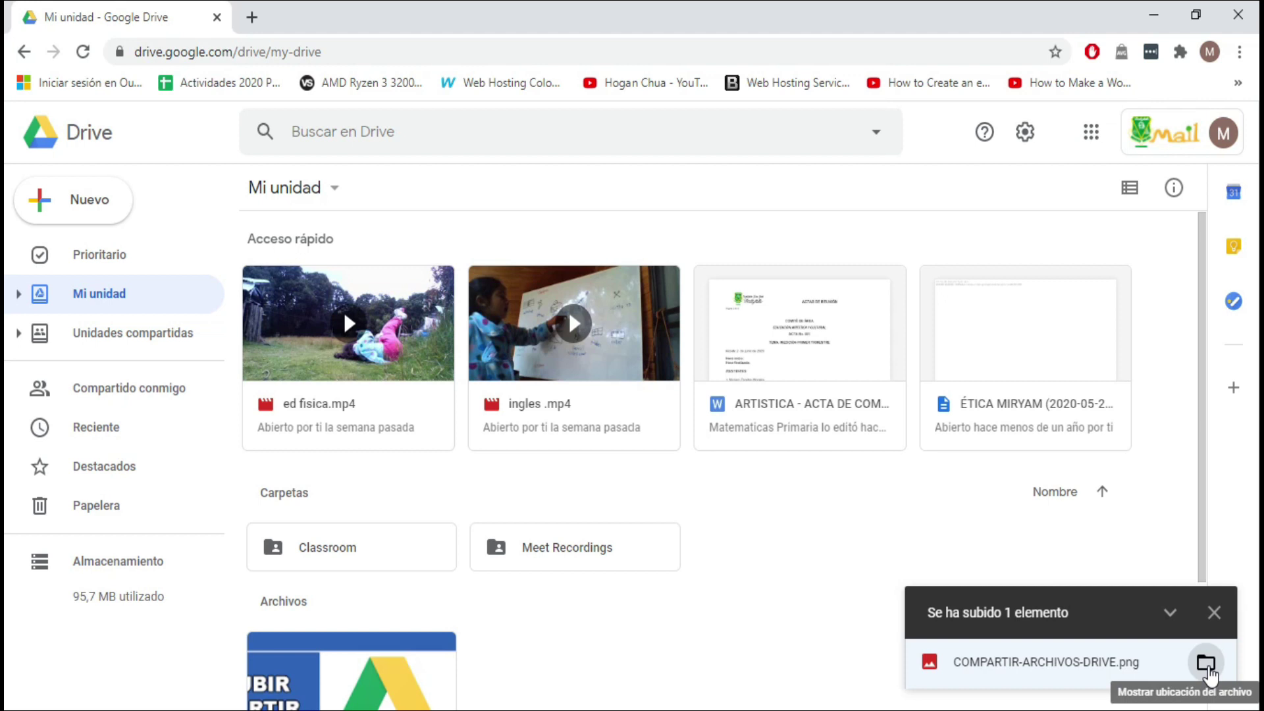
Step: Show the uploaded image's location under Archivos and close the upload panel
{"action": "left_click", "coordinate": [1206, 663]}
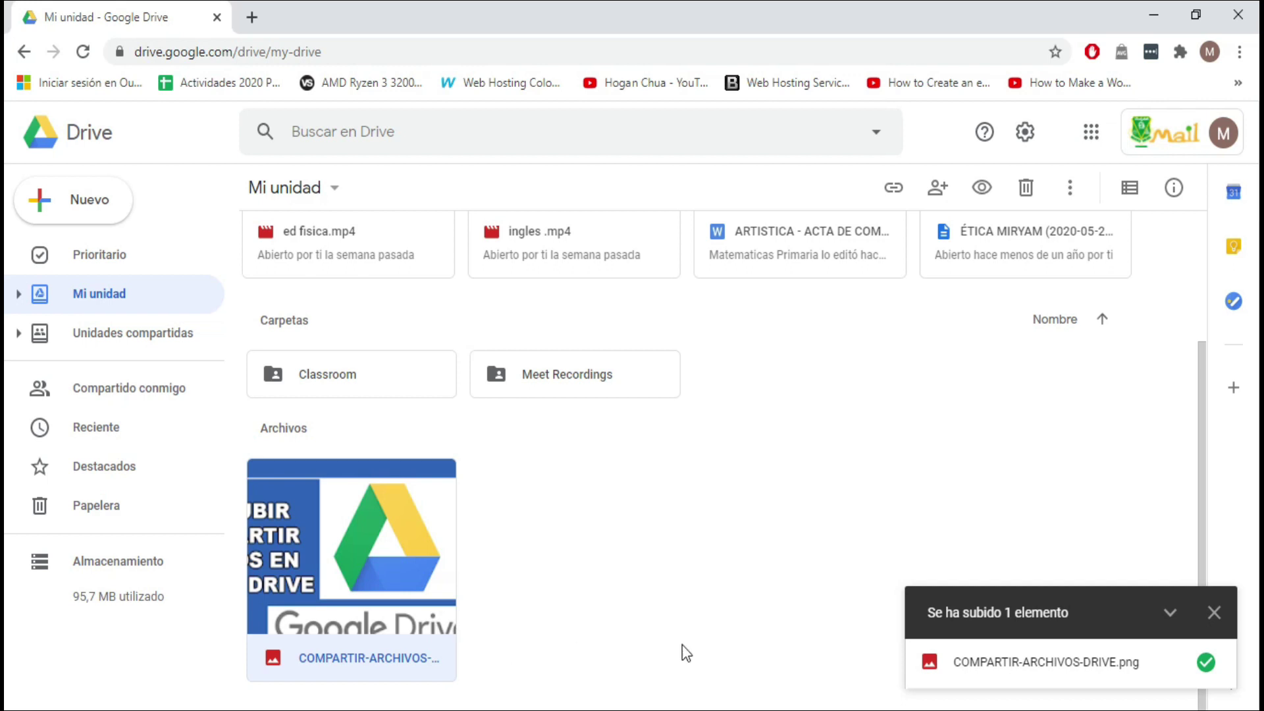
{"action": "left_click", "coordinate": [1214, 613]}
{"action": "left_click", "coordinate": [364, 547]}
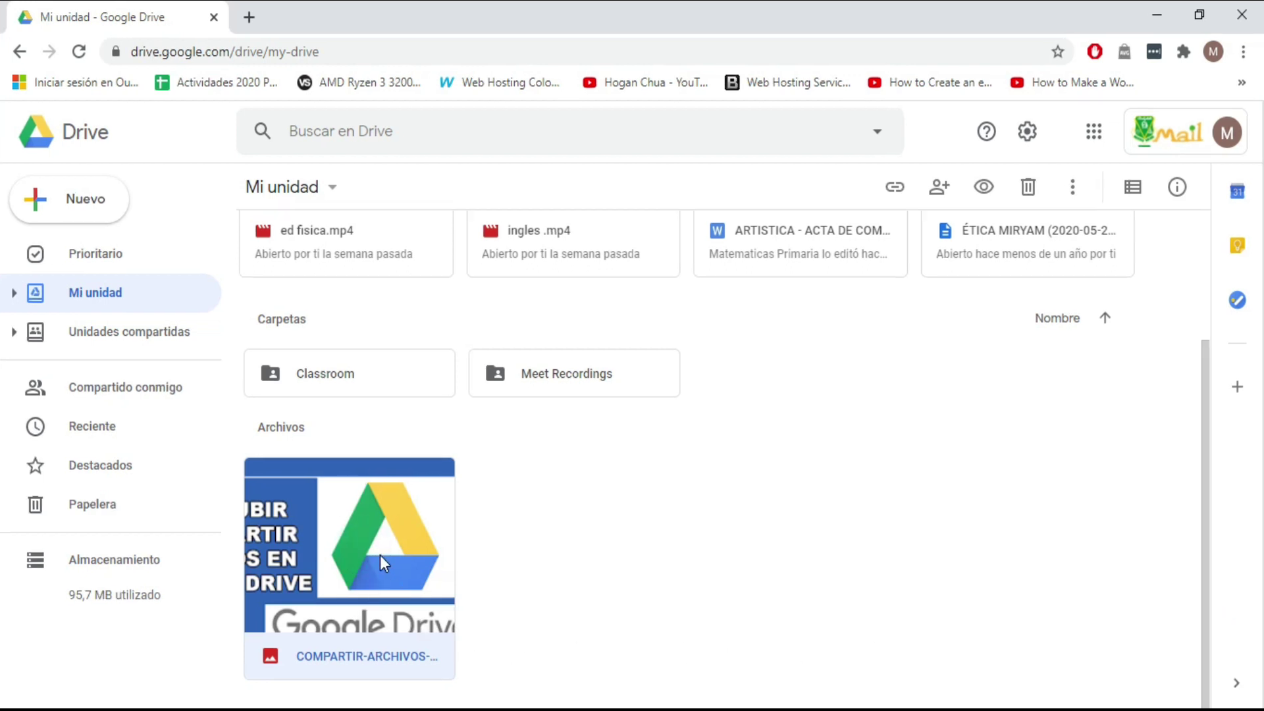
Step: Share COMPARTIR-ARCHIVOS-DRIVE.png with the contact's e-mail as Editor, sending a notification
{"action": "right_click", "coordinate": [383, 562]}
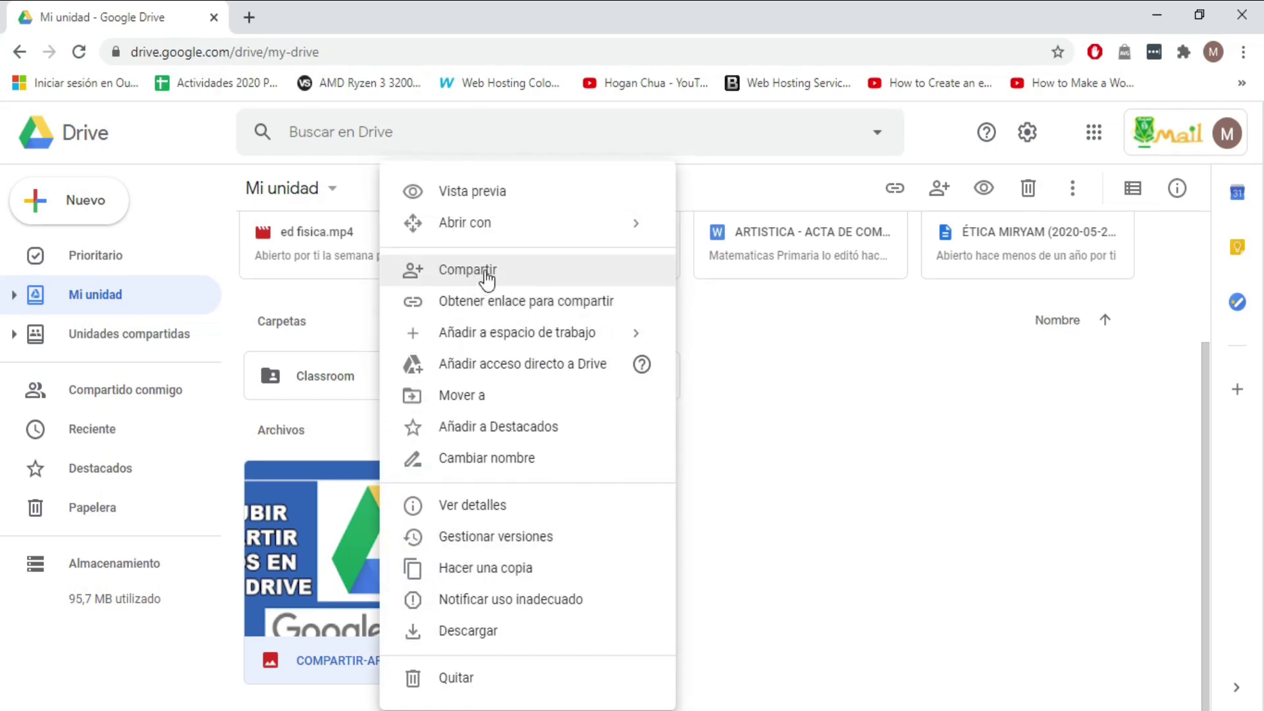
{"action": "left_click", "coordinate": [487, 279]}
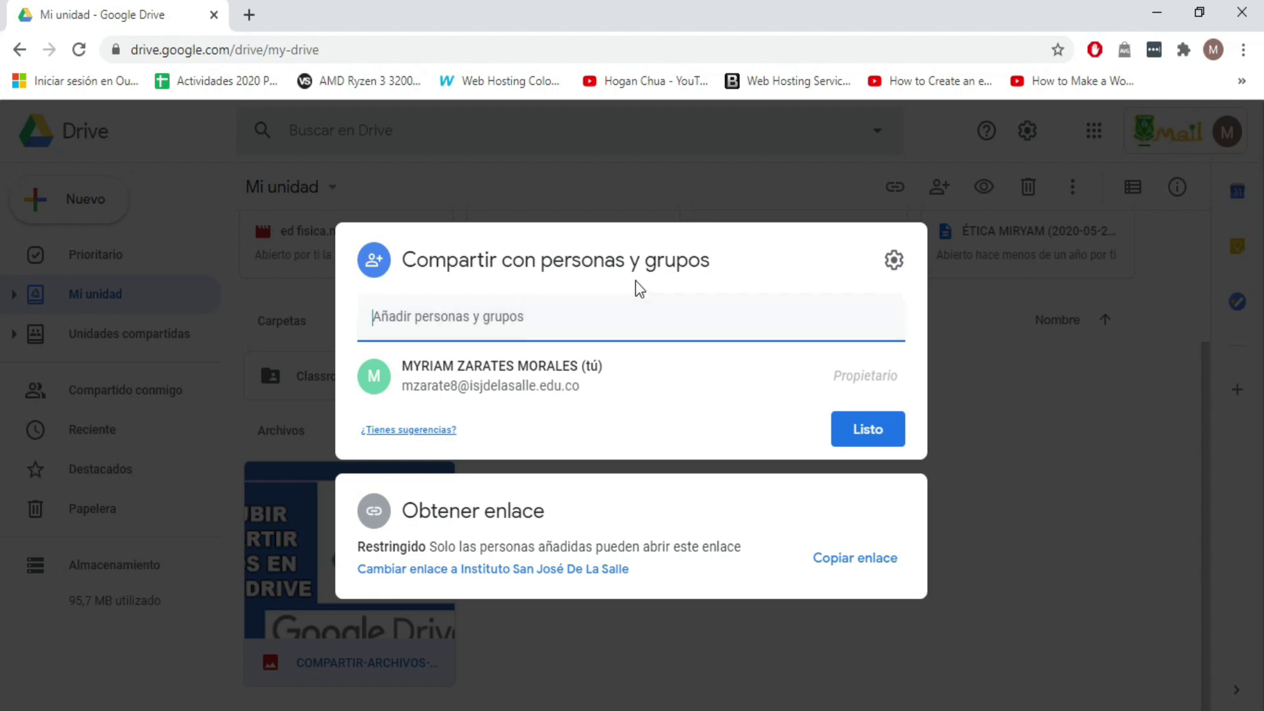
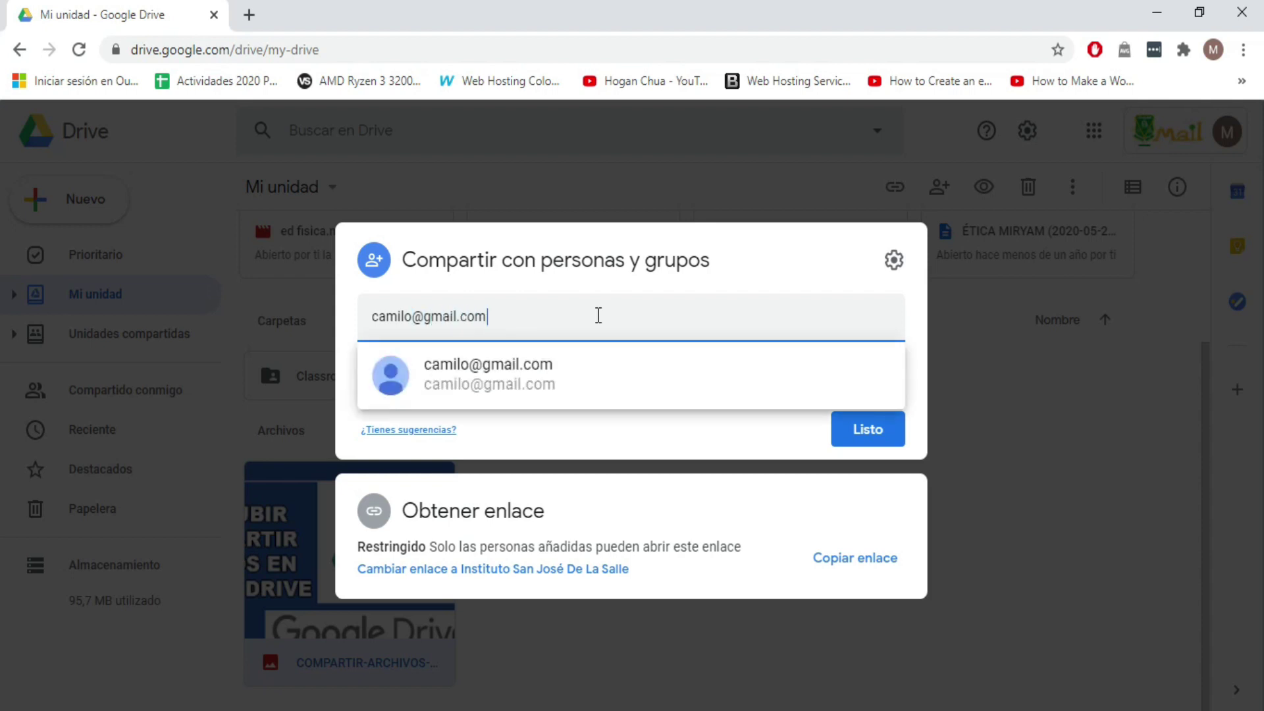
{"action": "left_click", "coordinate": [522, 388]}
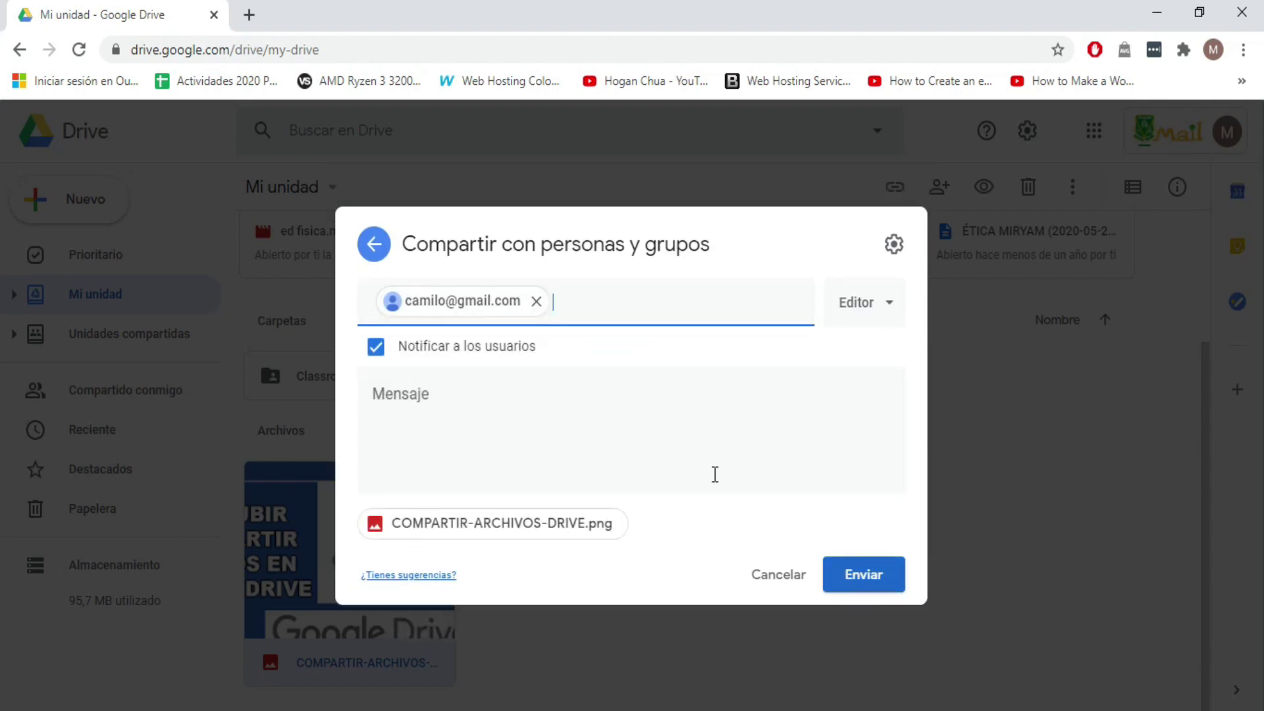
{"action": "left_click", "coordinate": [414, 398]}
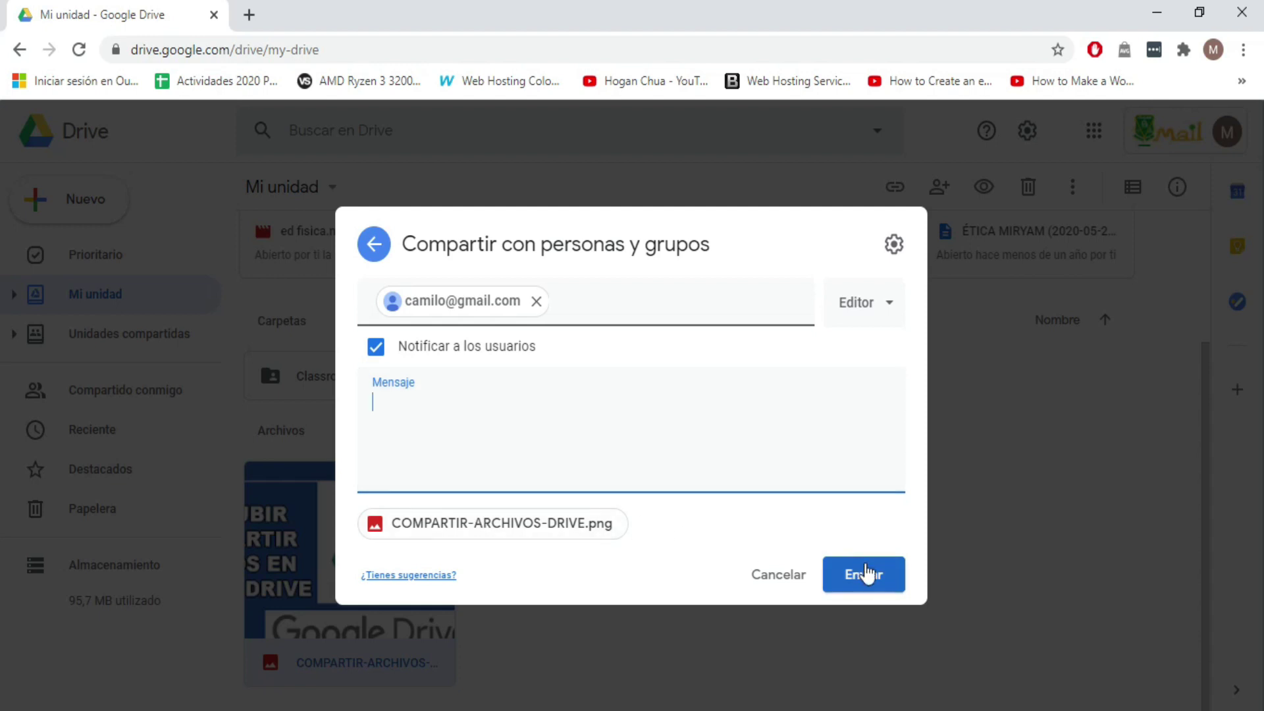
{"action": "left_click", "coordinate": [880, 579]}
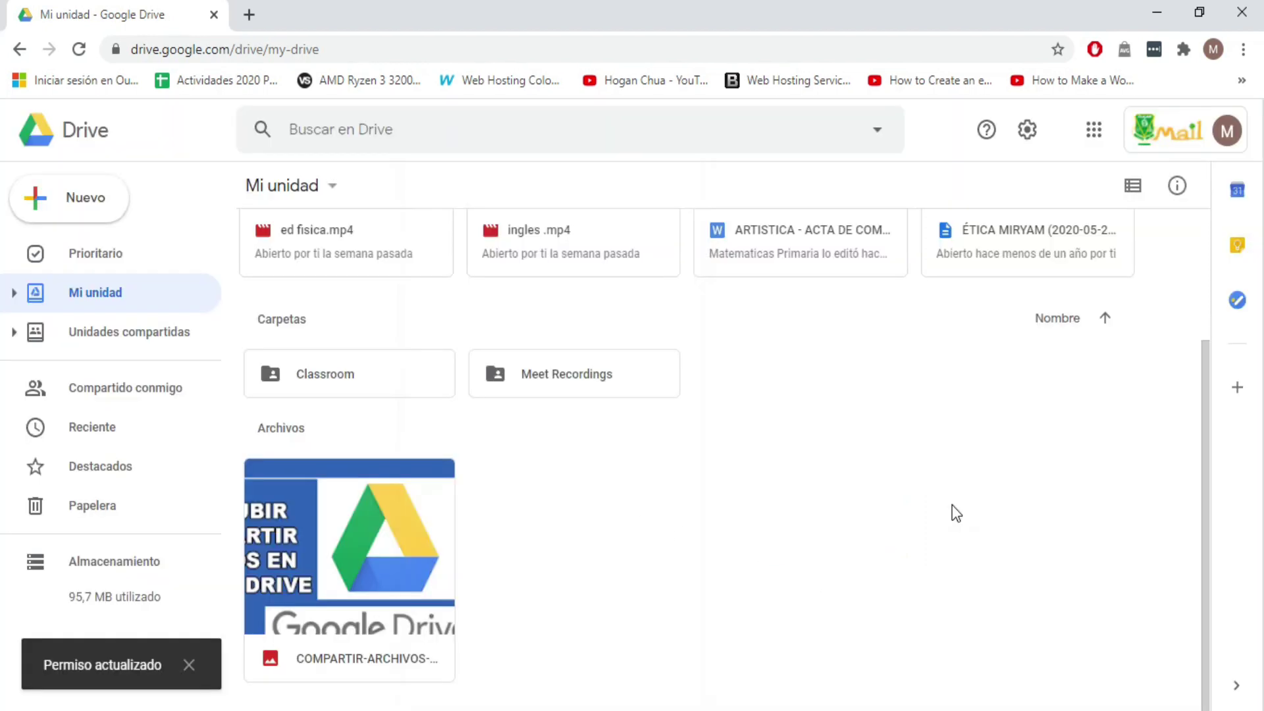
Step: Set the image's link access to 'Cualquier persona con el enlace'
{"action": "right_click", "coordinate": [353, 570]}
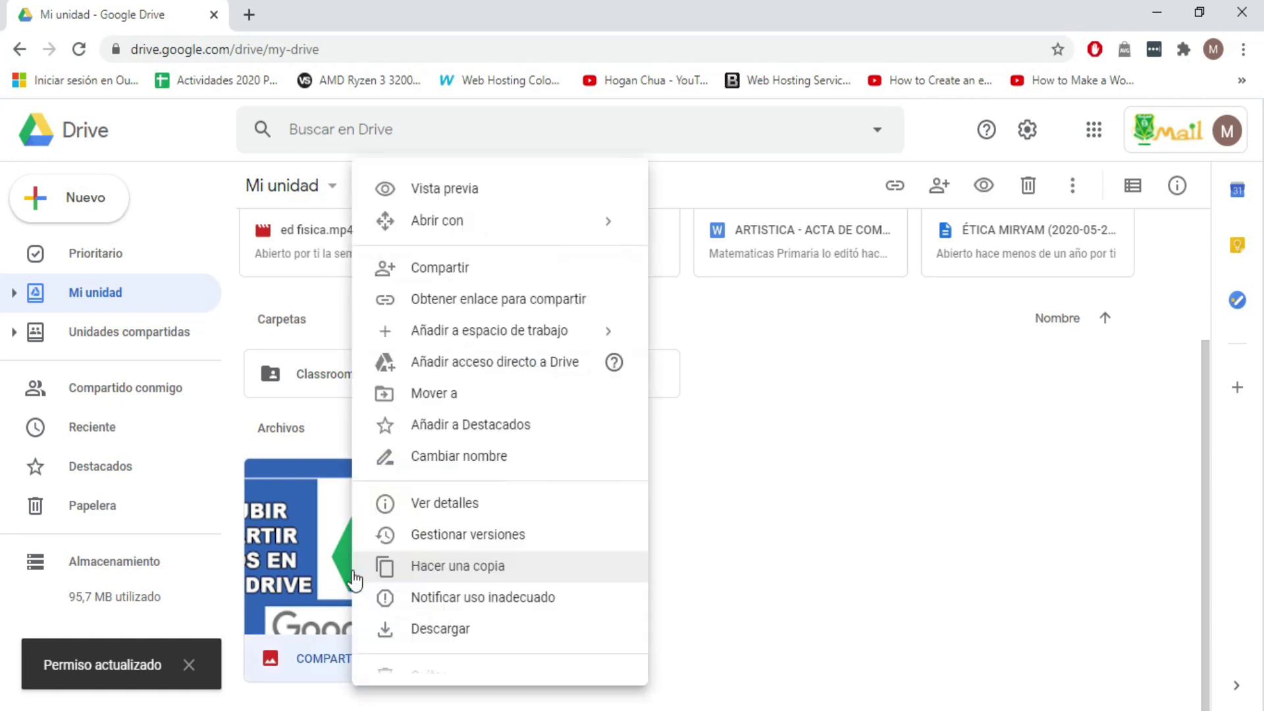
{"action": "left_click", "coordinate": [482, 270]}
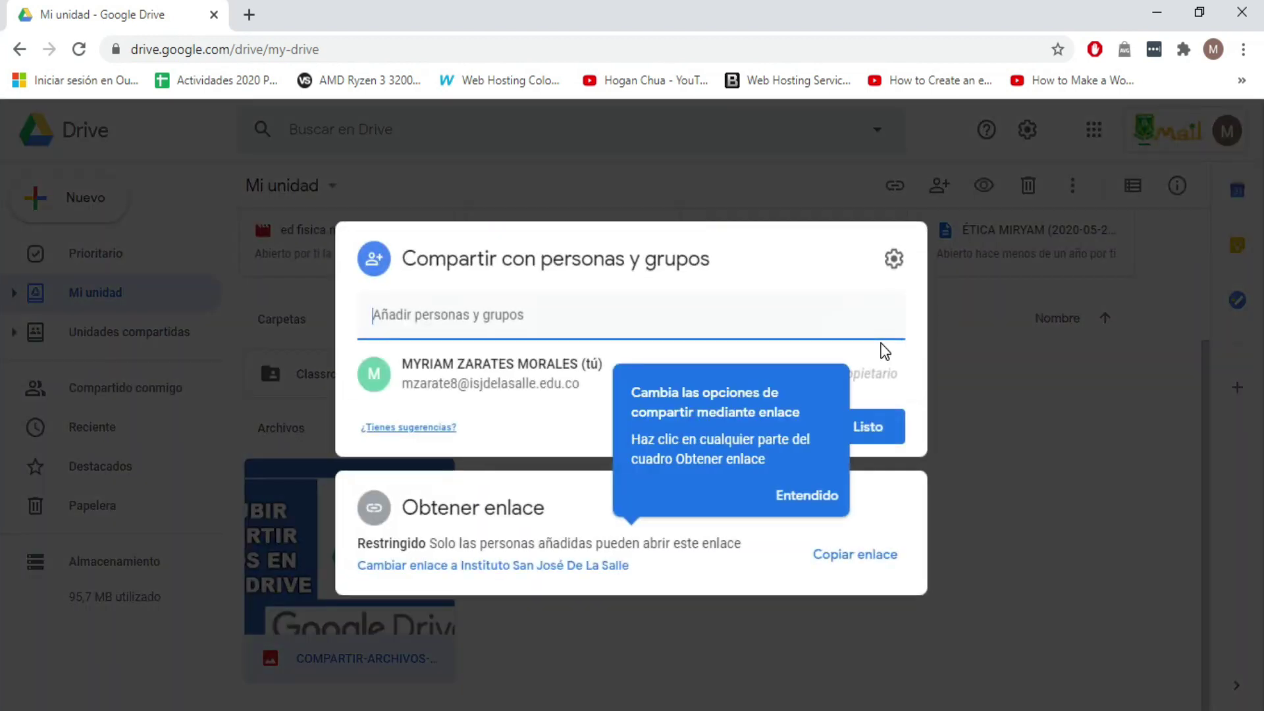
{"action": "left_click", "coordinate": [814, 497]}
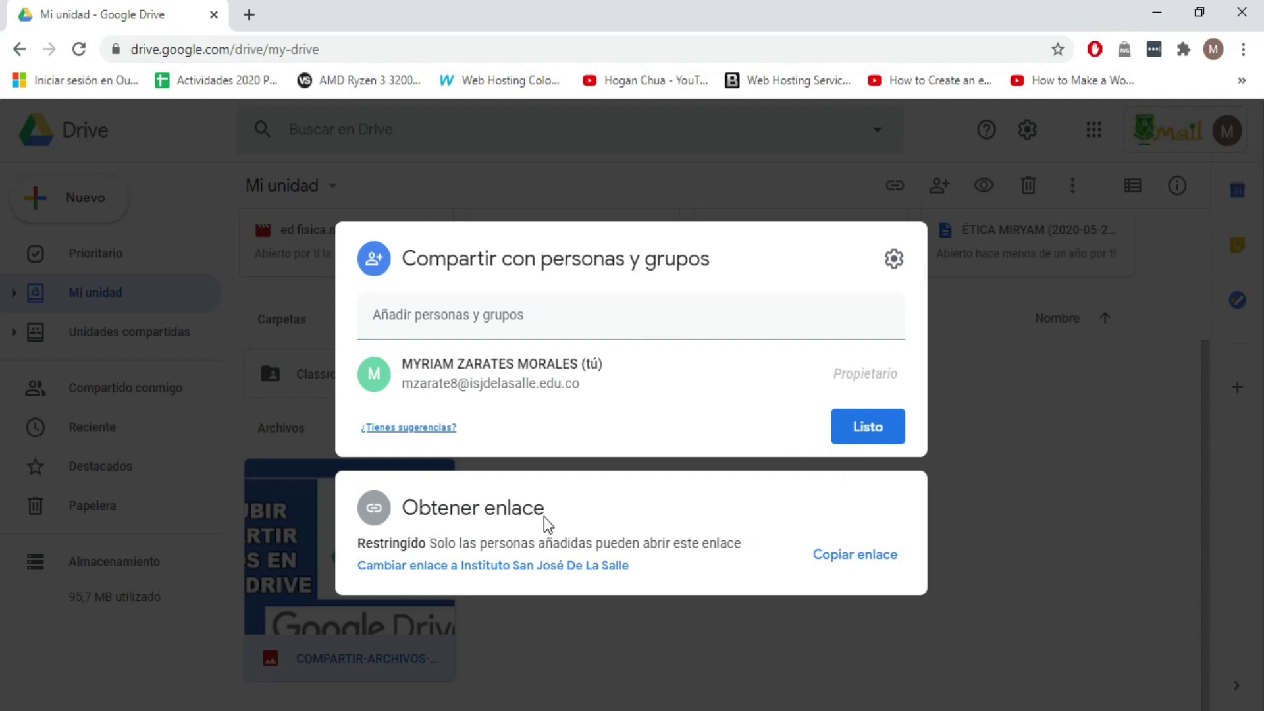
{"action": "left_click", "coordinate": [376, 567]}
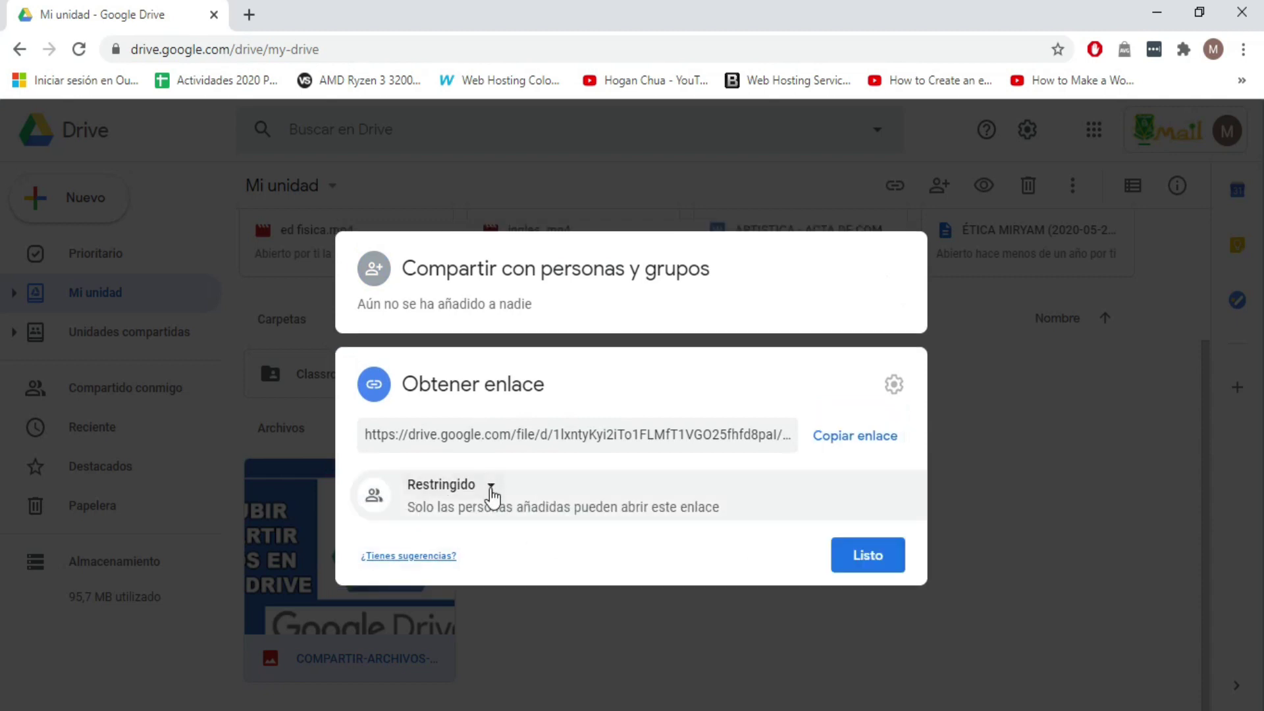
{"action": "left_click", "coordinate": [493, 490]}
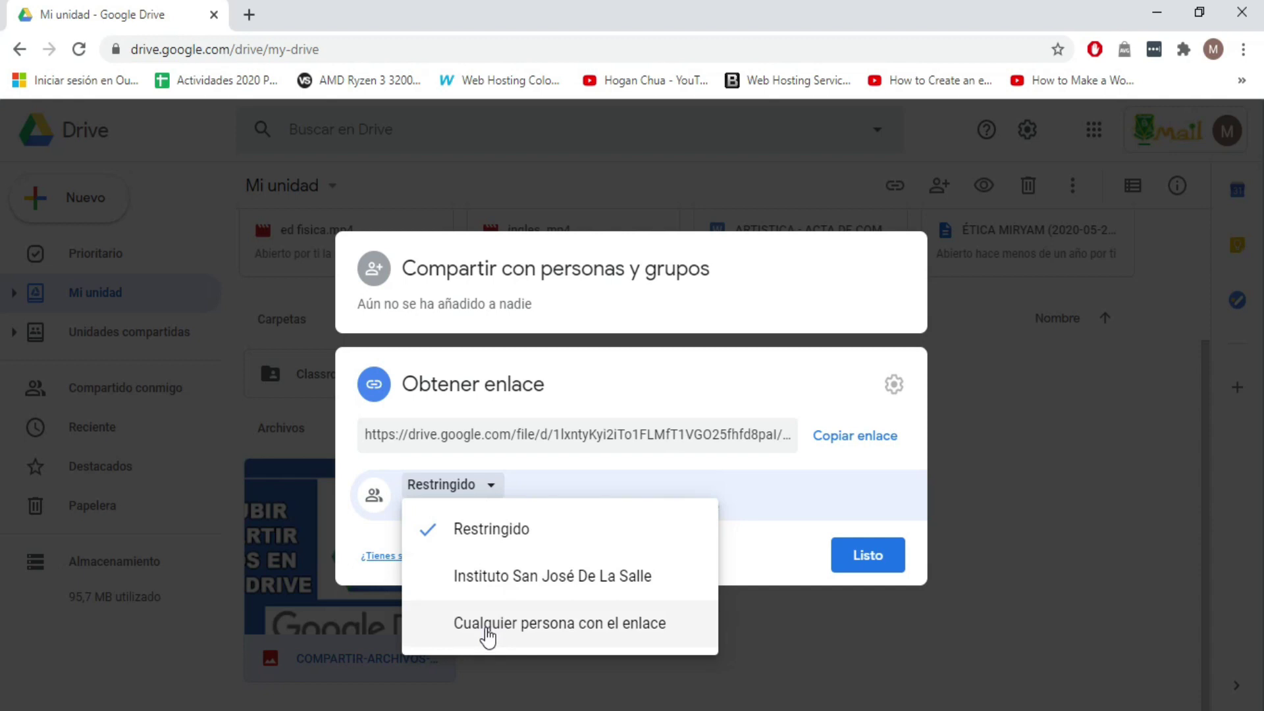
{"action": "left_click", "coordinate": [488, 635]}
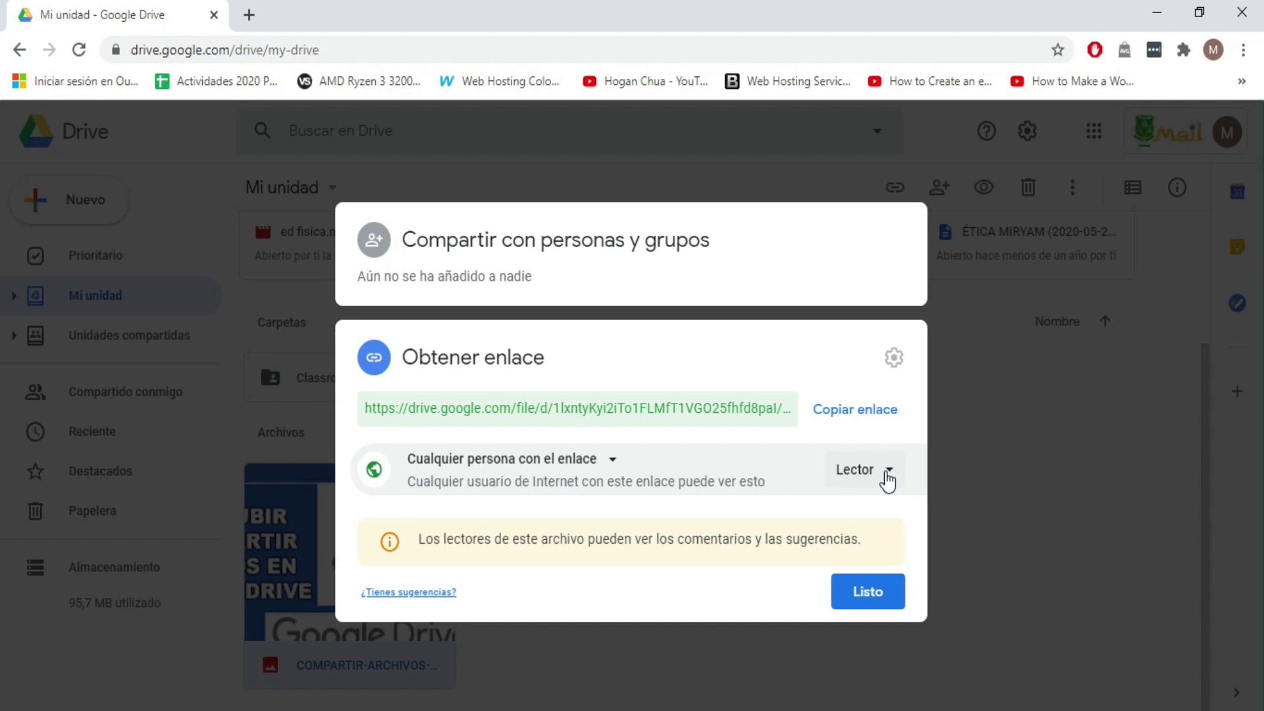
Step: Keep the link role as Lector, copy the sharing link, and finish with Listo
{"action": "left_click", "coordinate": [887, 479]}
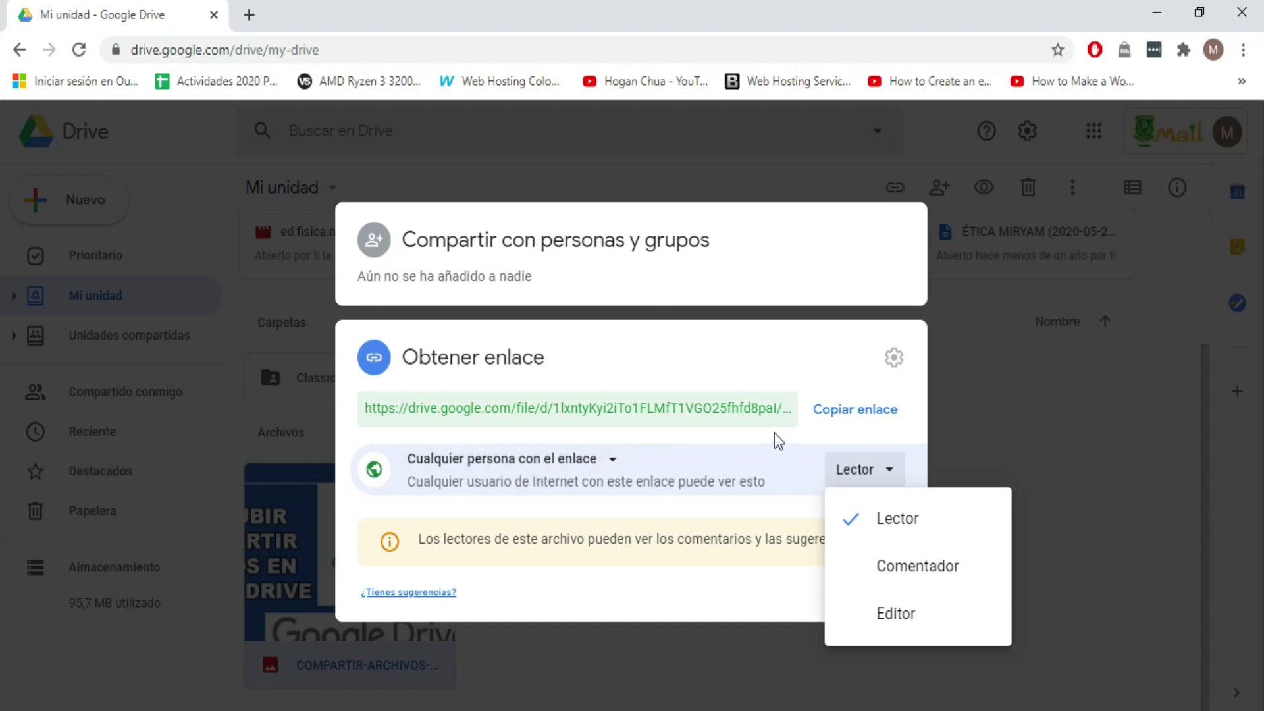
{"action": "left_click", "coordinate": [891, 473]}
{"action": "left_click", "coordinate": [895, 475]}
{"action": "left_click", "coordinate": [925, 513]}
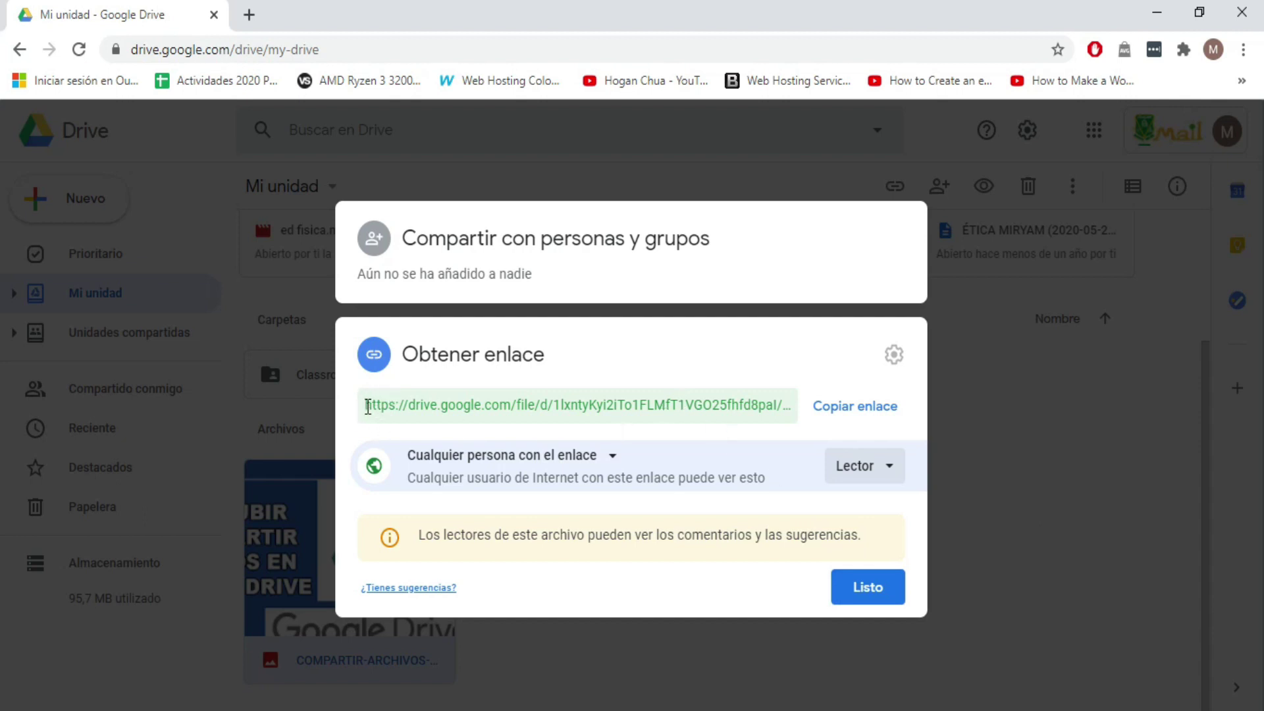
{"action": "left_click", "coordinate": [372, 405]}
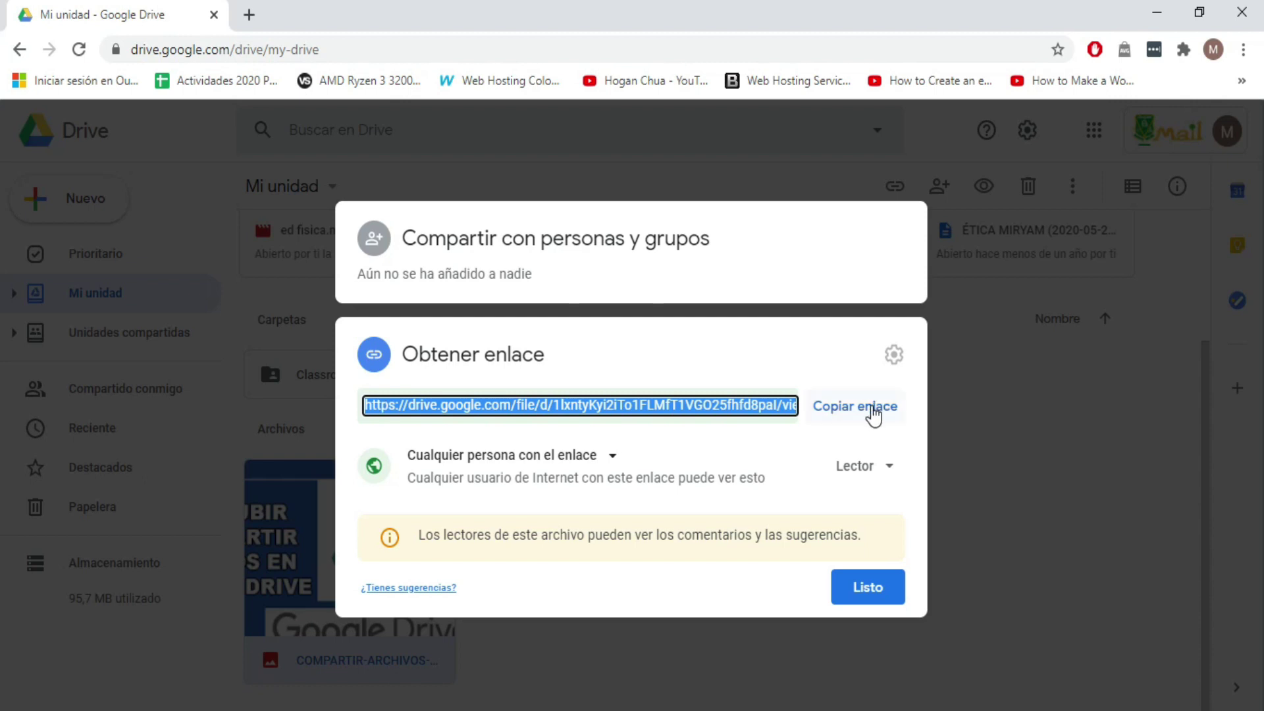
{"action": "left_click", "coordinate": [873, 411]}
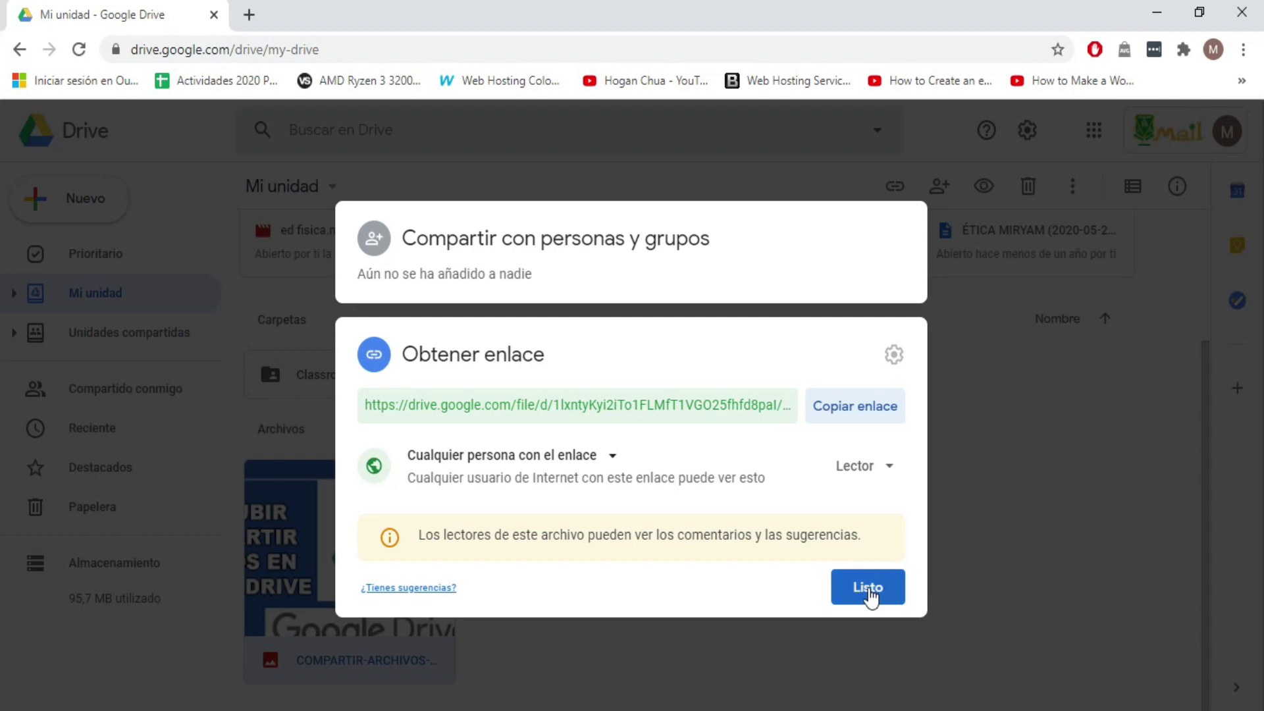
{"action": "left_click", "coordinate": [869, 587]}
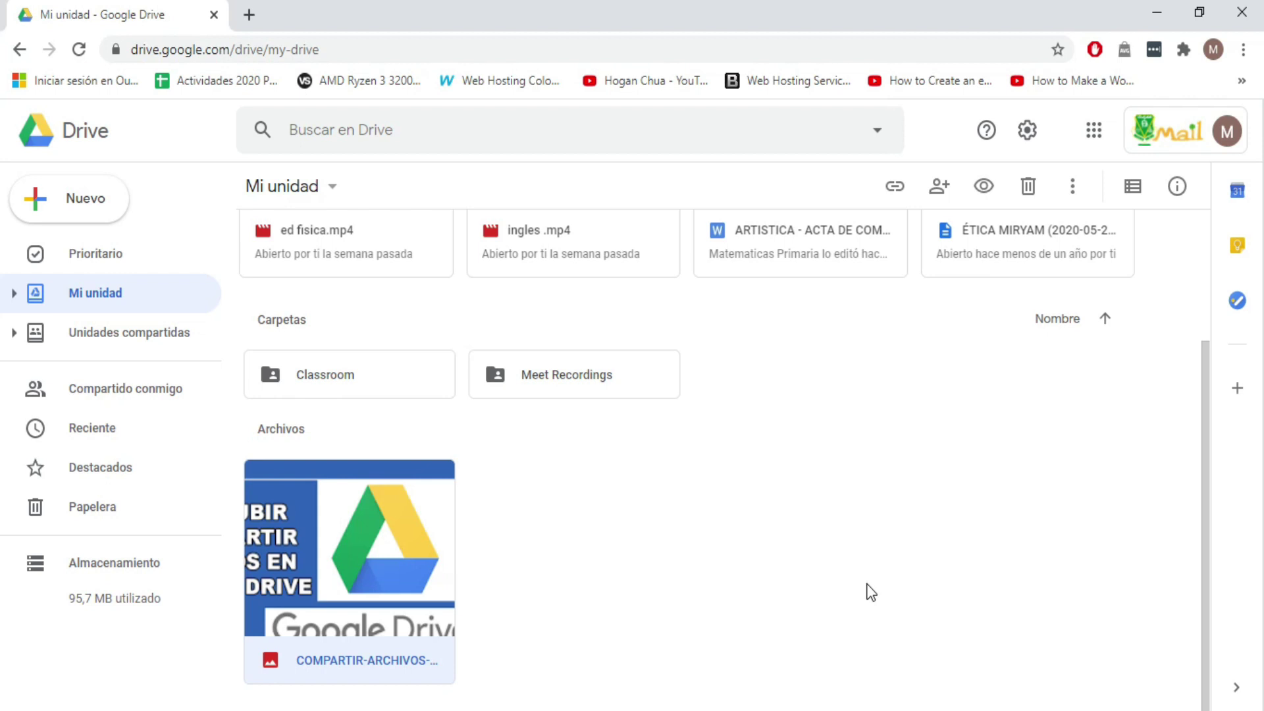
Step: Sign out of the Google account using Cerrar sesión in the avatar panel
{"action": "left_click", "coordinate": [1231, 135]}
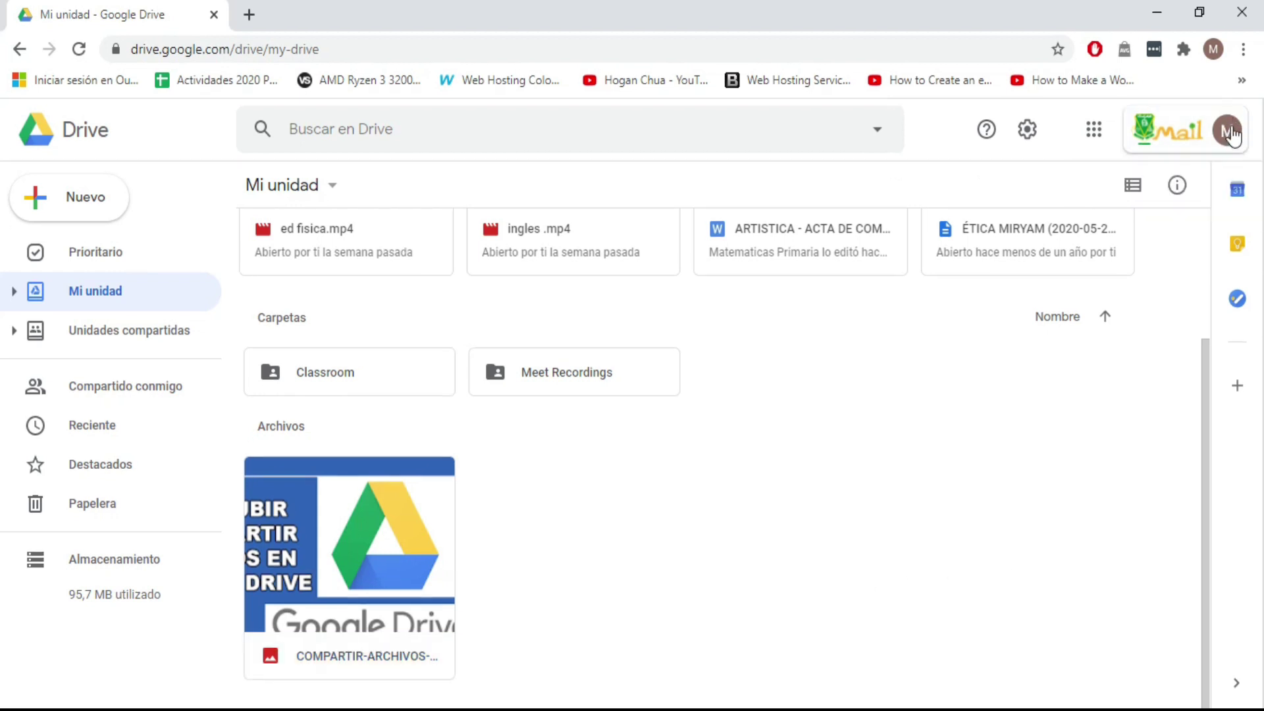
{"action": "left_click", "coordinate": [1231, 135]}
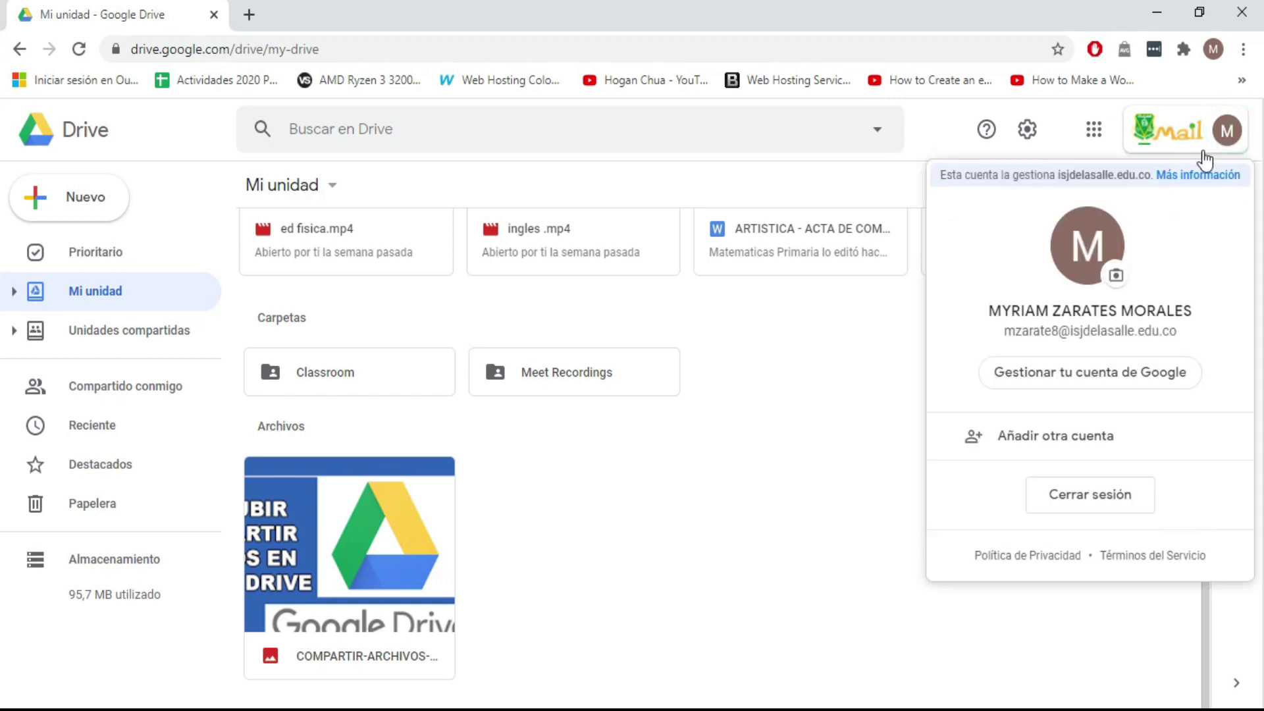
{"action": "left_click", "coordinate": [1077, 504]}
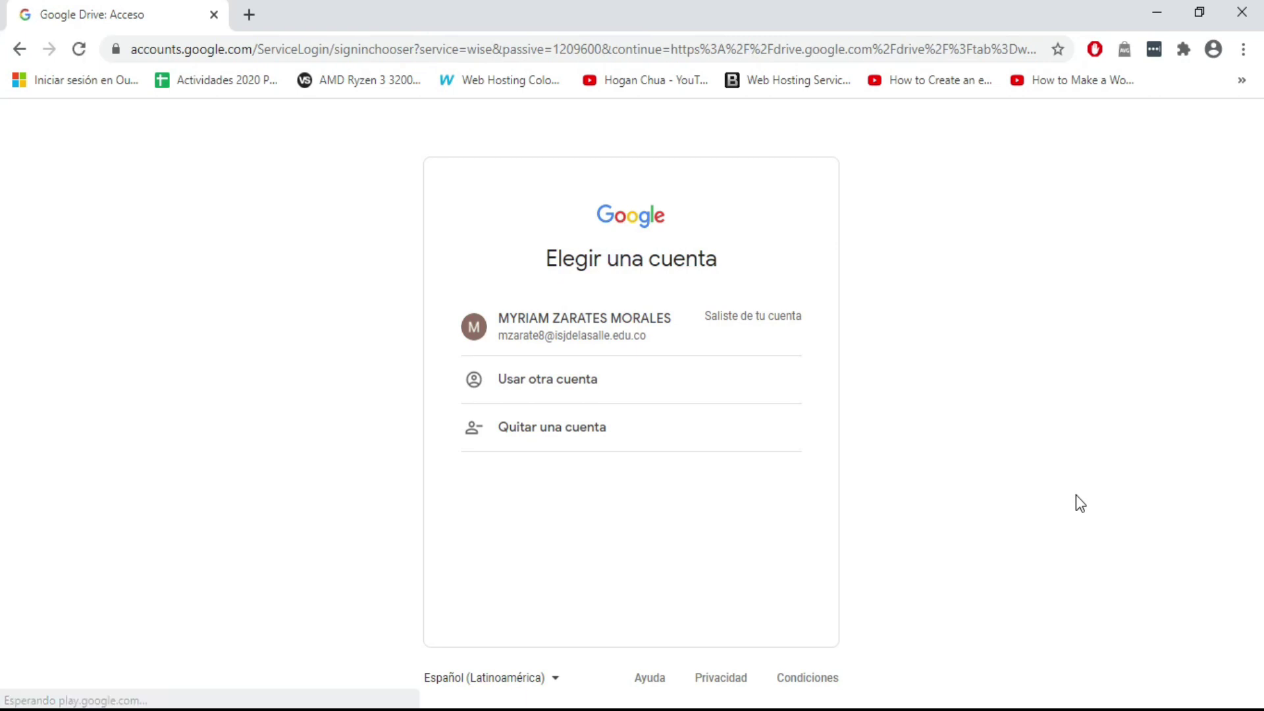
Step: Load the copied share link in a new tab, download the image, and open the download
{"action": "left_click", "coordinate": [250, 15]}
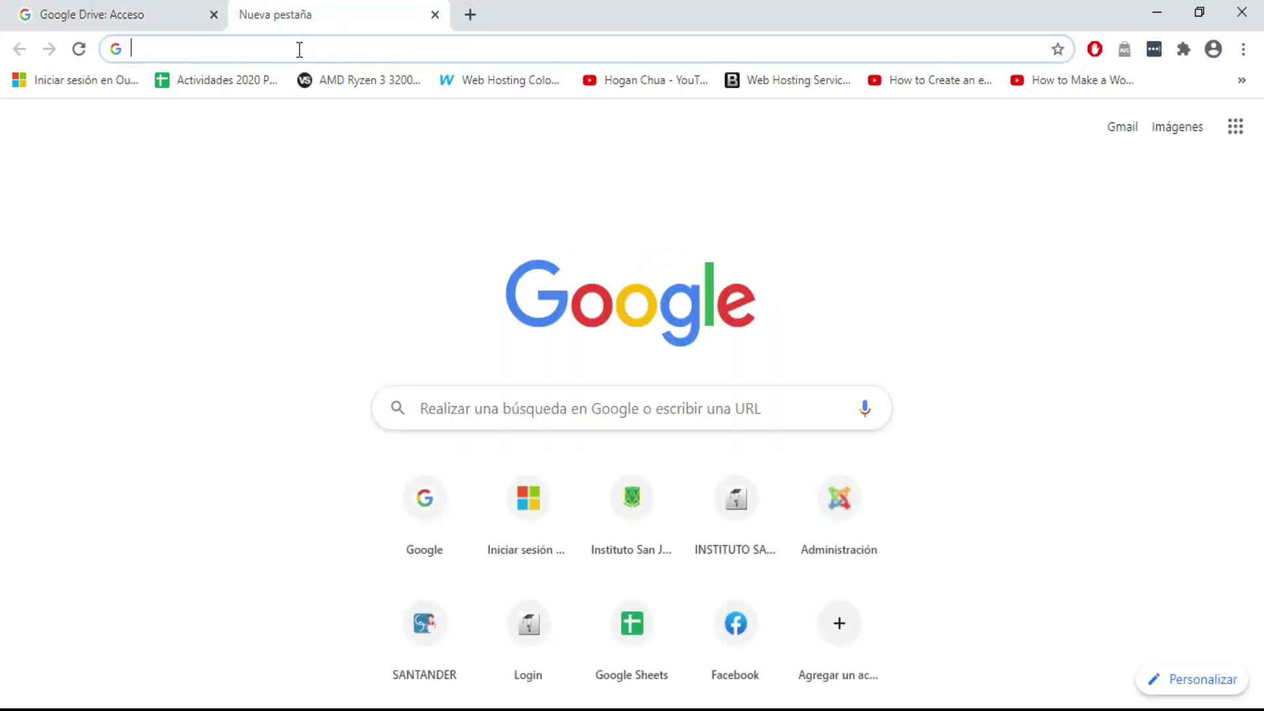
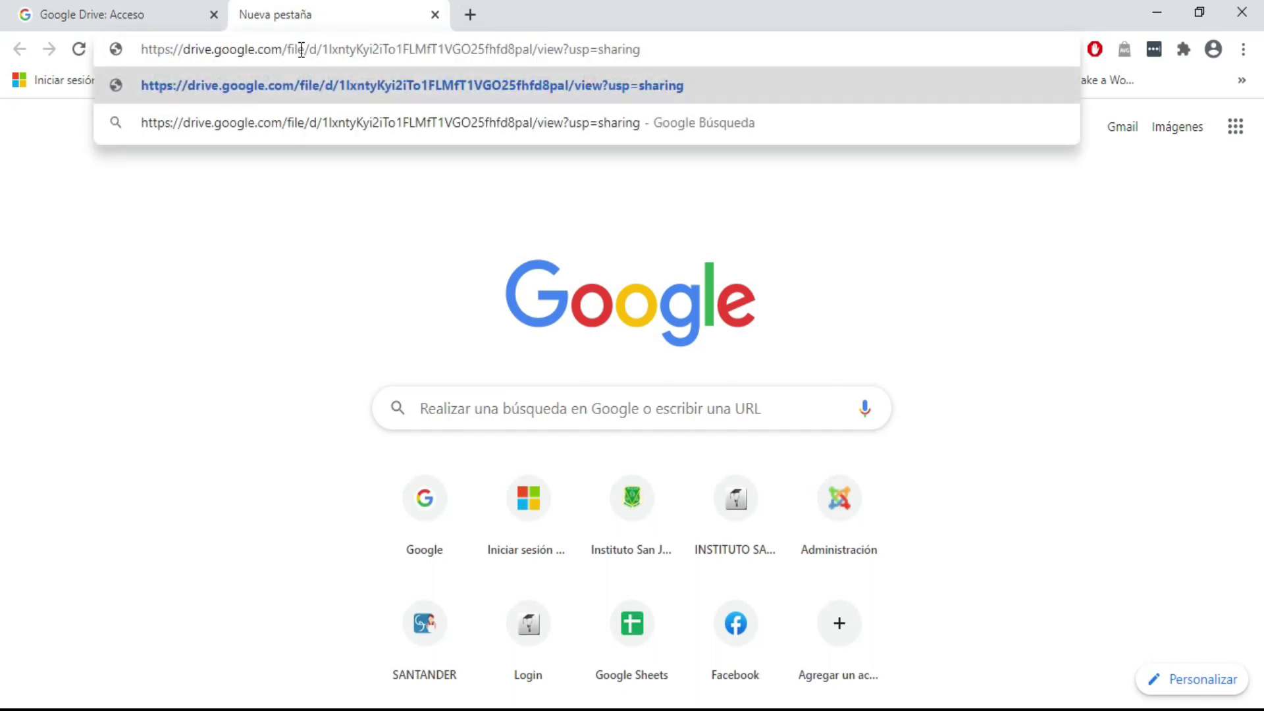
{"action": "key", "text": "Return"}
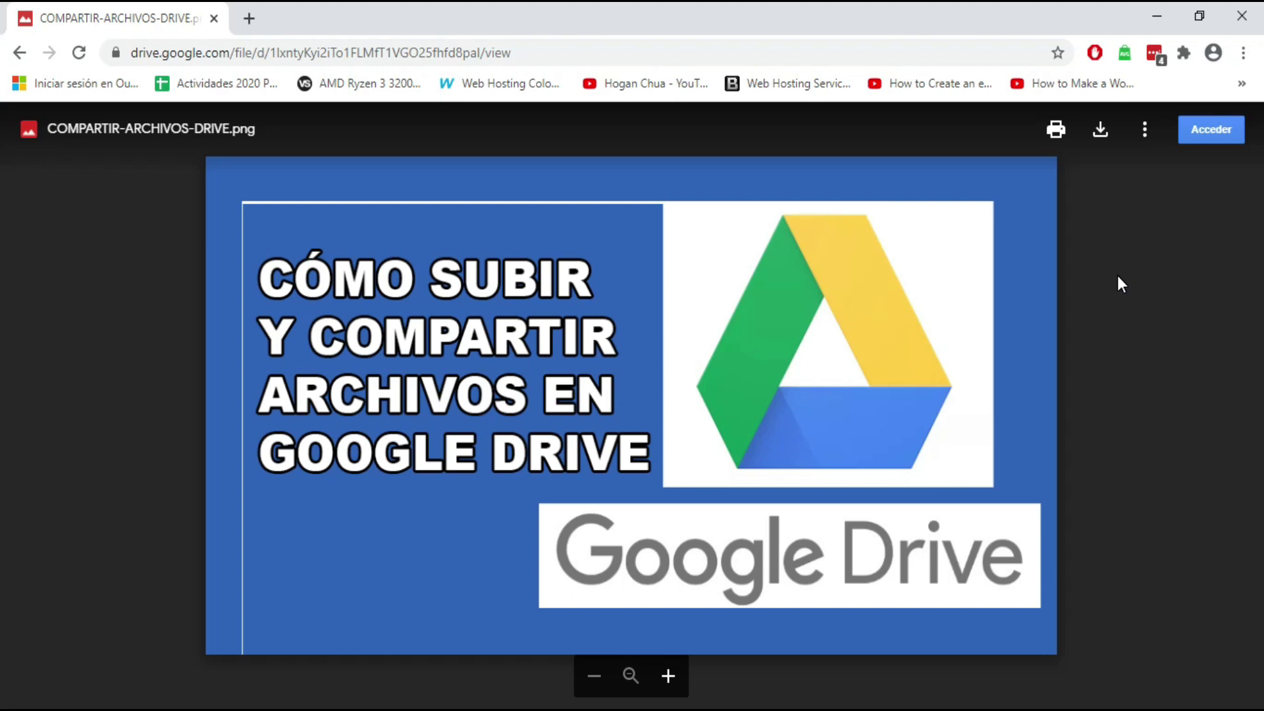
{"action": "left_click", "coordinate": [1098, 137]}
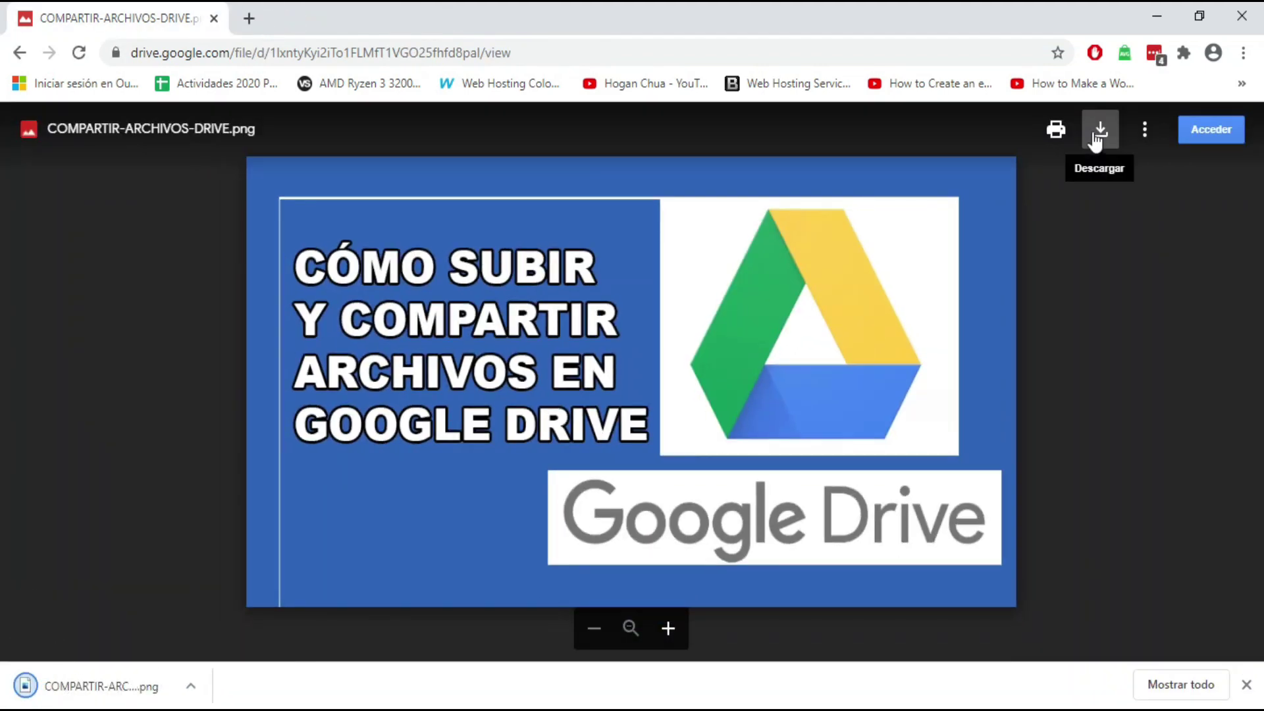
{"action": "left_click", "coordinate": [108, 686]}
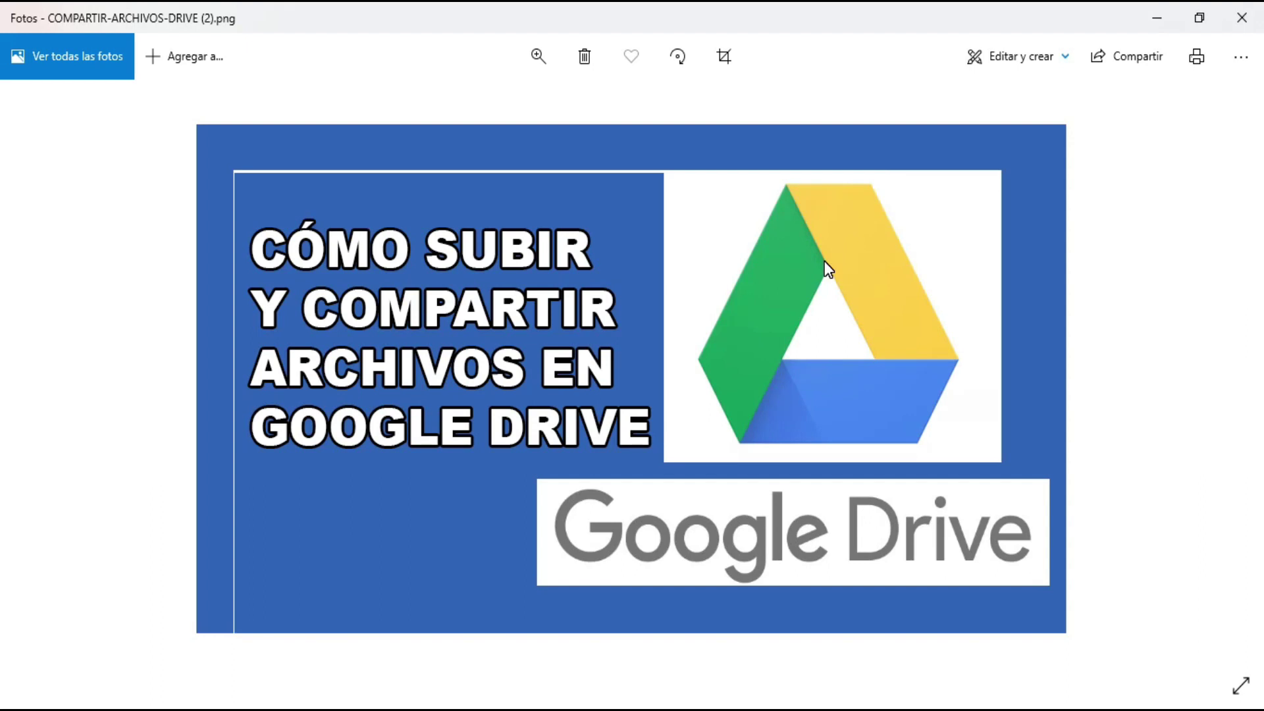
Step: Close the Photos window showing COMPARTIR-ARCHIVOS-DRIVE (2).png
{"action": "key", "text": "alt+F4"}
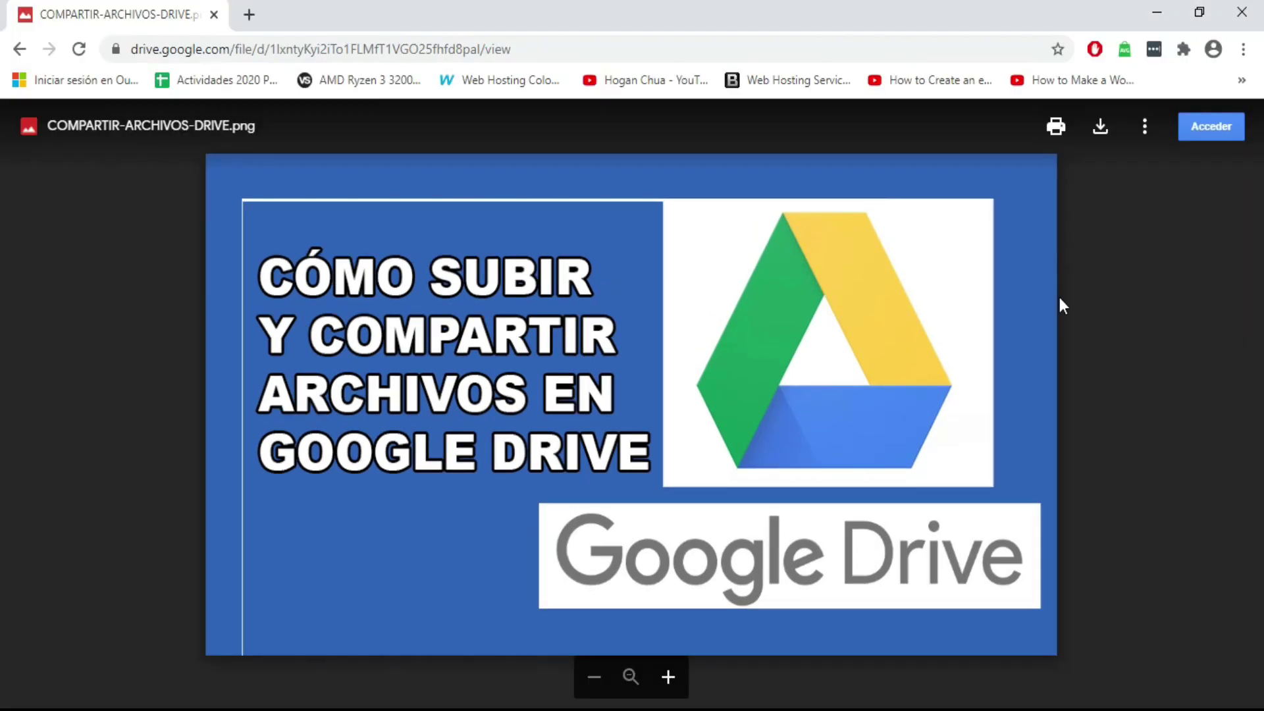